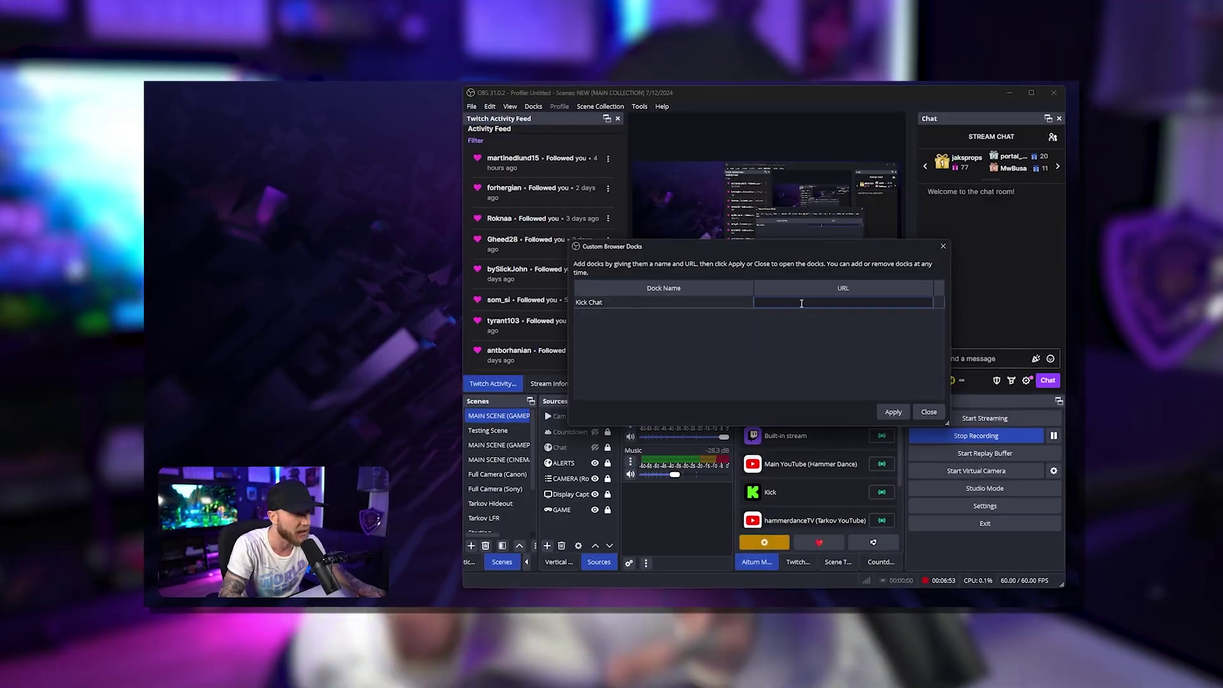
# Set the Kick Chat dock's URL to the channel's Kick popout chat address, apply it, and close the custom browser docks dialog
pyautogui.write('https://kick.com/popout/hammerdance/chat')
pyautogui.click(891, 411)
pyautogui.click(926, 411)
# Dock the Kick Chat panel together with the existing Chat dock and switch between the two chats
pyautogui.moveTo(745, 194); pyautogui.dragTo(949, 128)
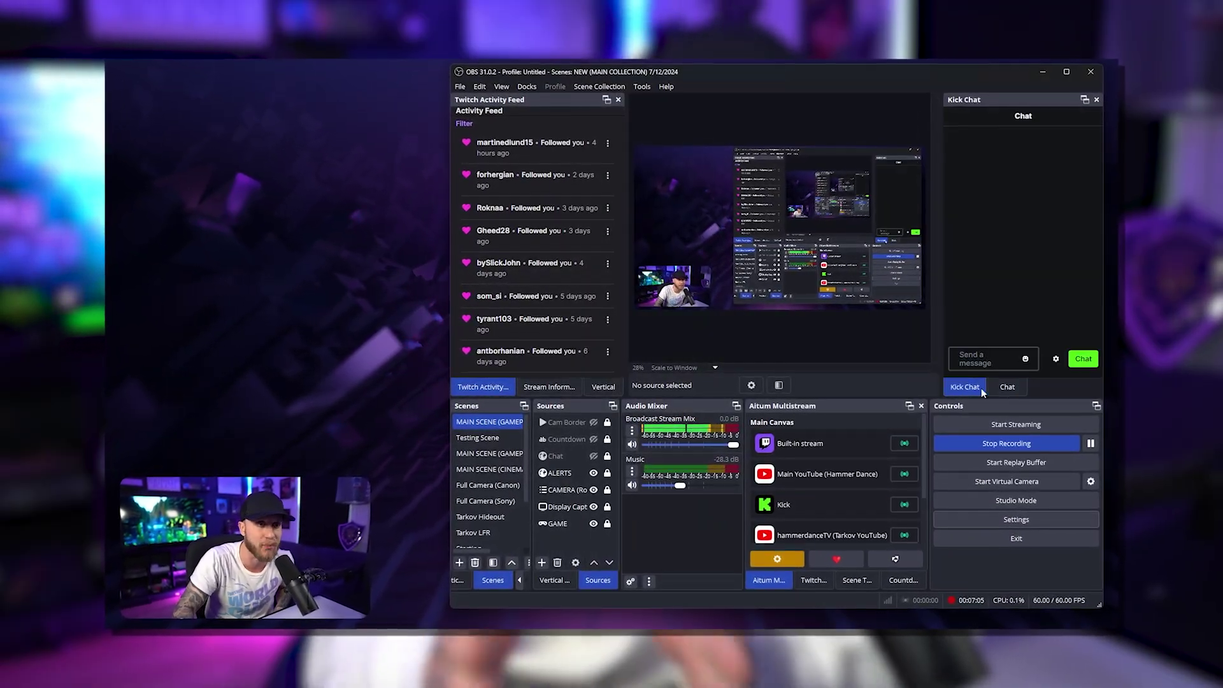
pyautogui.click(1003, 386)
pyautogui.click(964, 388)
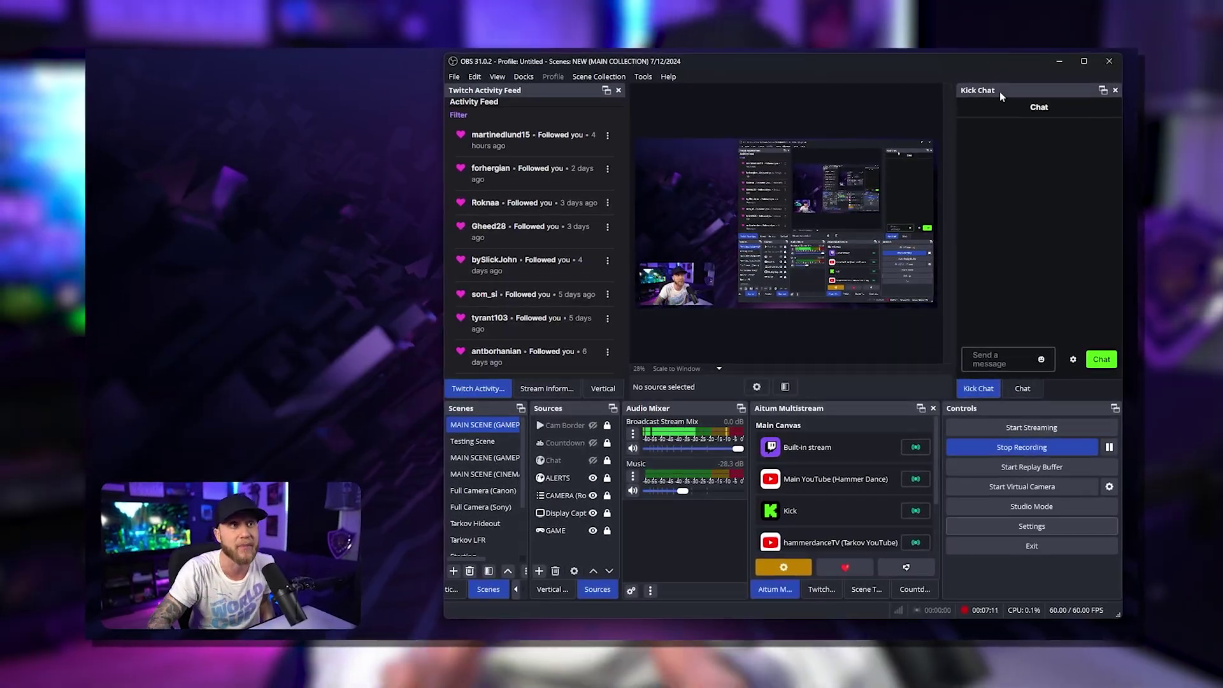
pyautogui.moveTo(1000, 91); pyautogui.dragTo(1008, 209)
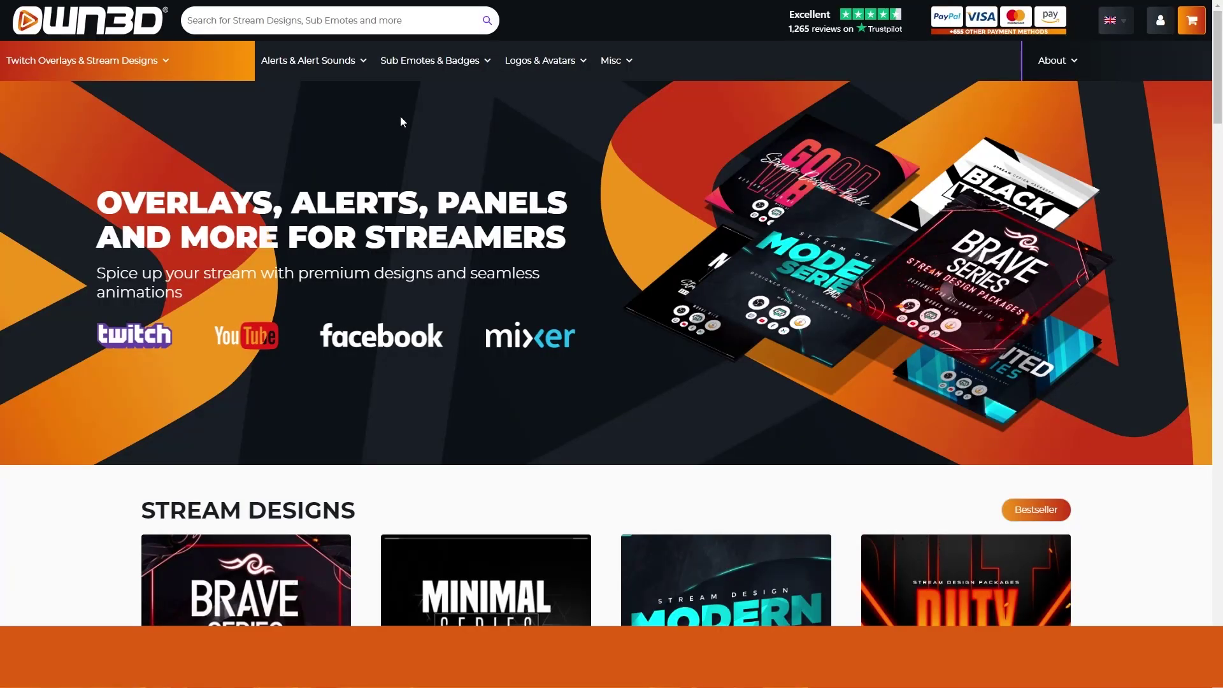
# Switch to the OWN3D website and look through its stream designs and a design package's interactive showcase
pyautogui.scroll(-7, 397, 151)
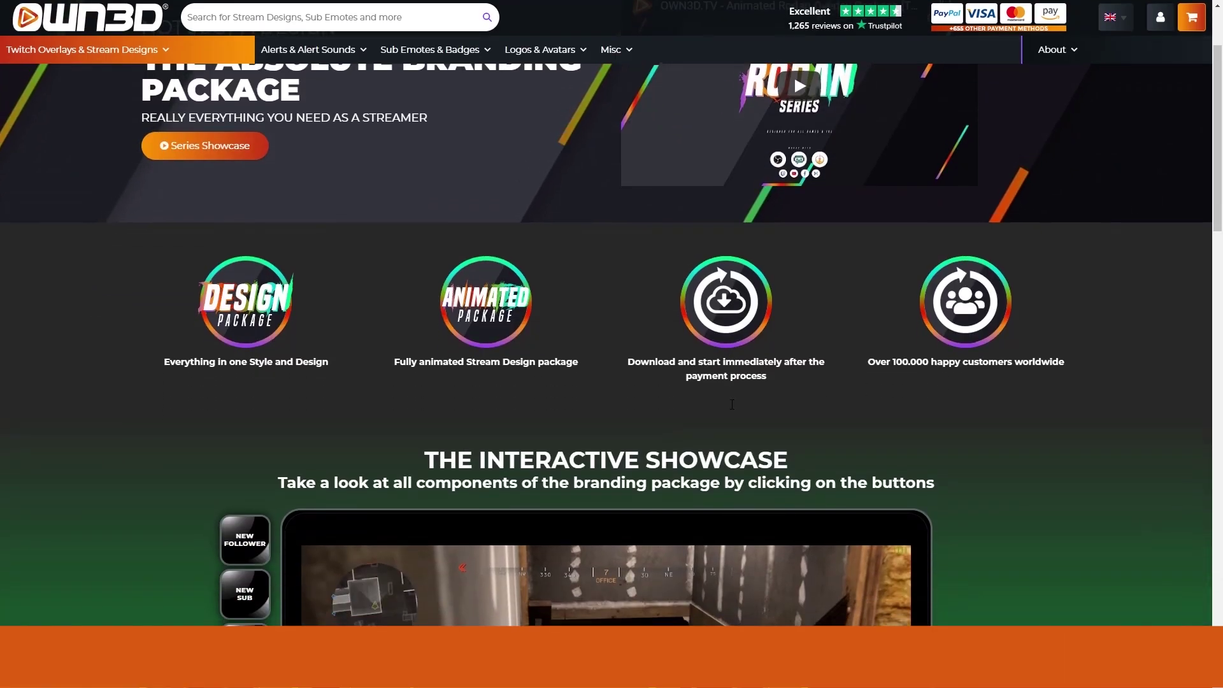
pyautogui.scroll(-3, 731, 408)
pyautogui.scroll(-4, 732, 408)
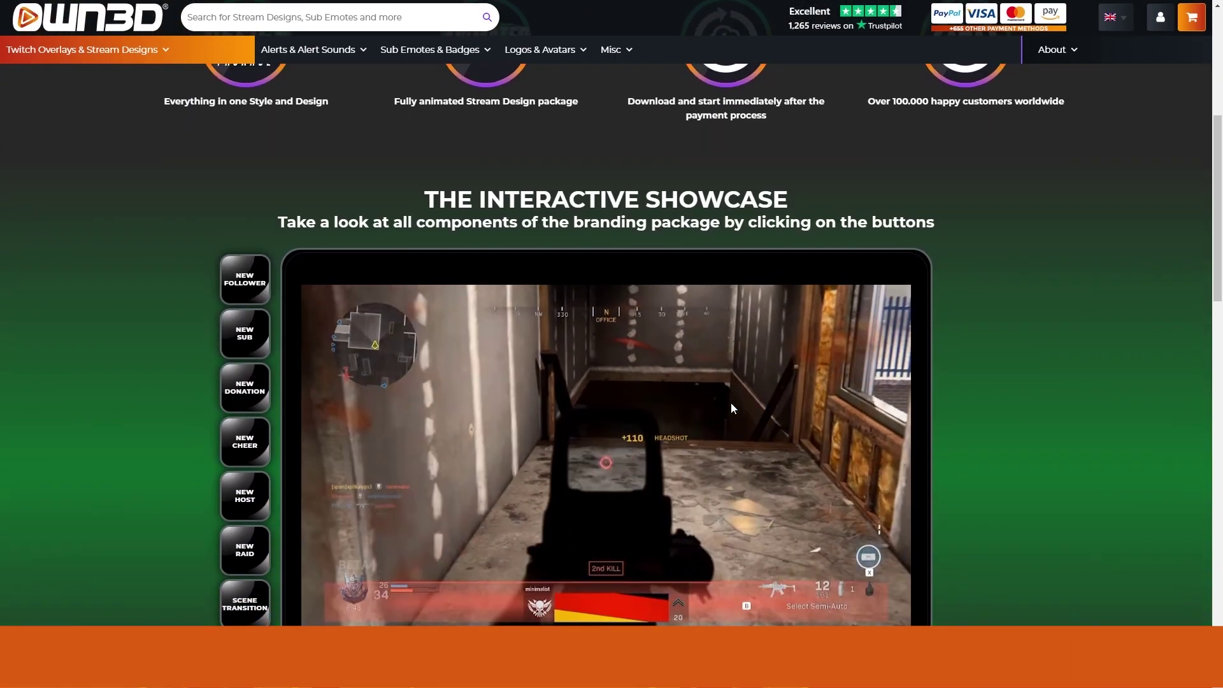
pyautogui.scroll(-5, 732, 403)
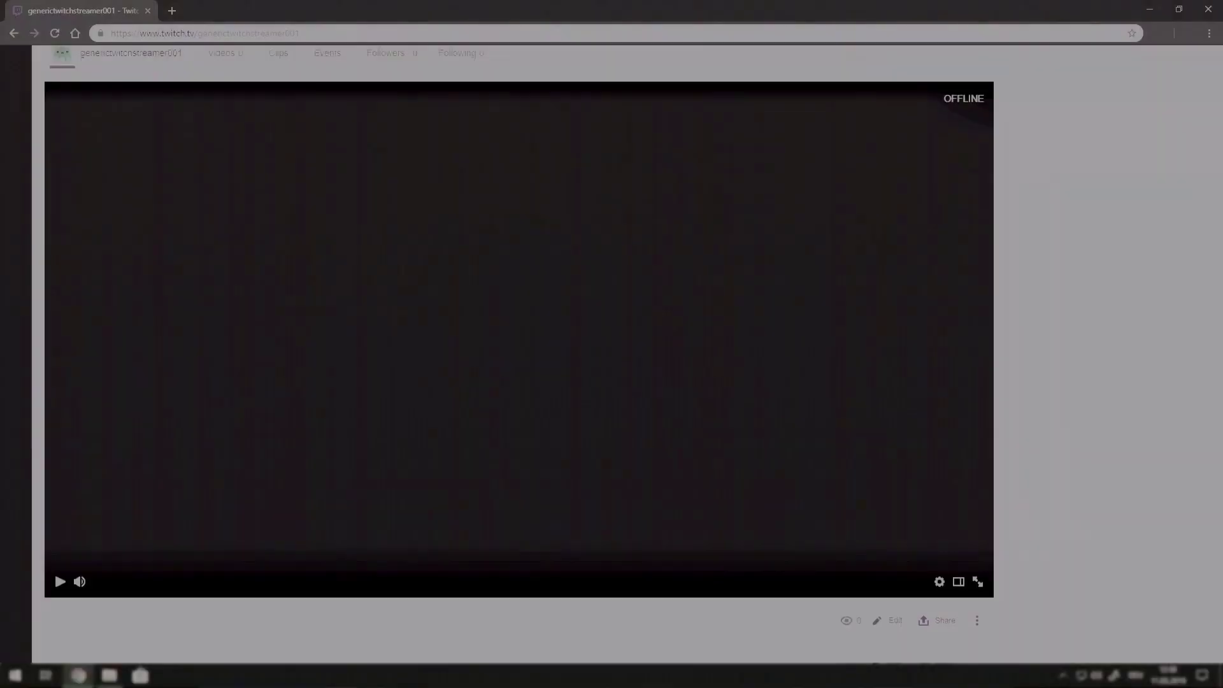
pyautogui.scroll(-2, 519, 255)
pyautogui.scroll(4, 981, 452)
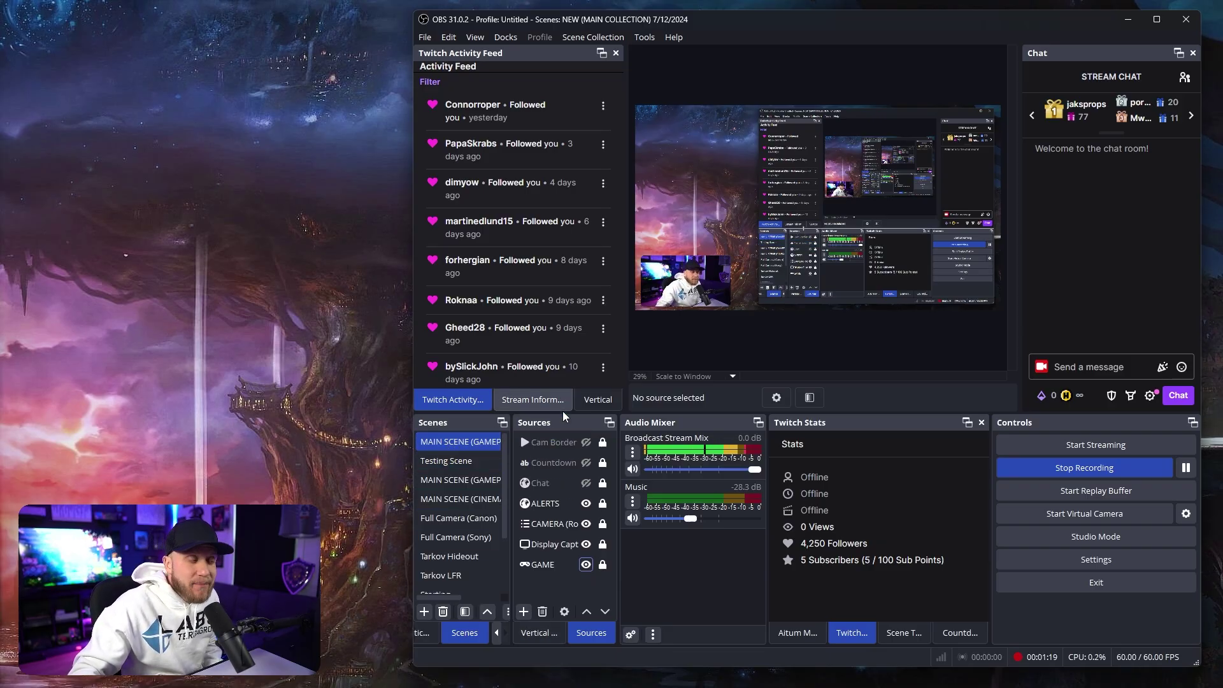
# Look through the scene list and switch to the Testing Scene
pyautogui.scroll(-1, 504, 507)
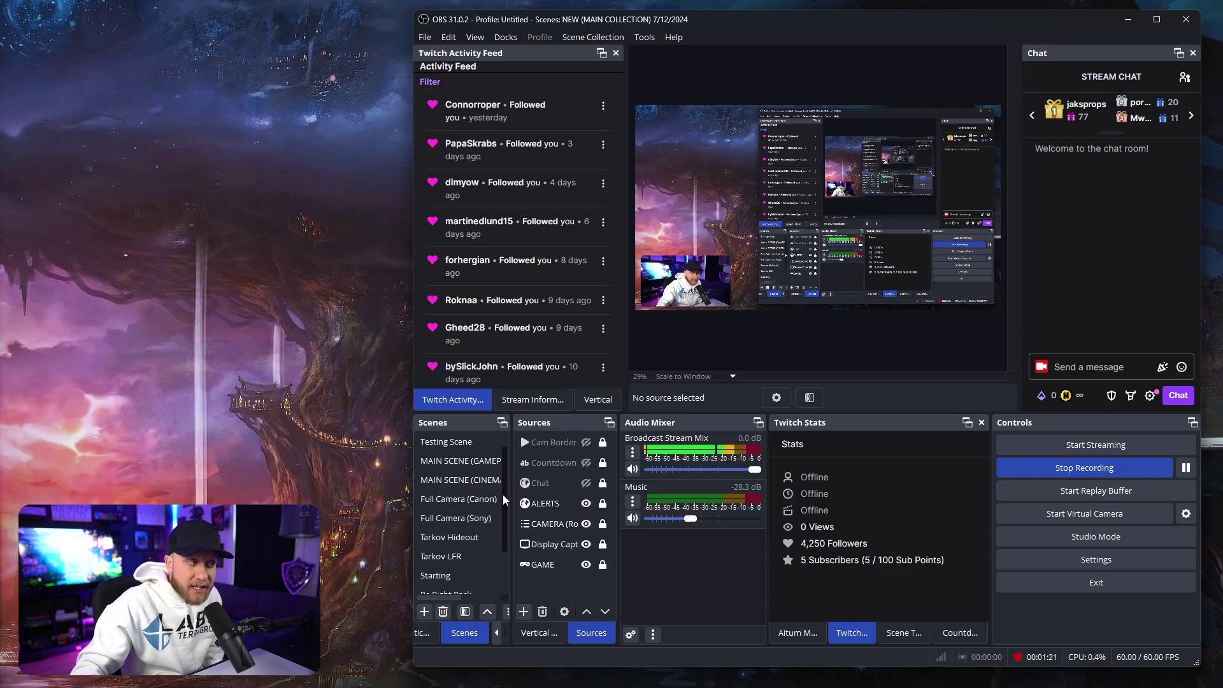
pyautogui.scroll(1, 507, 484)
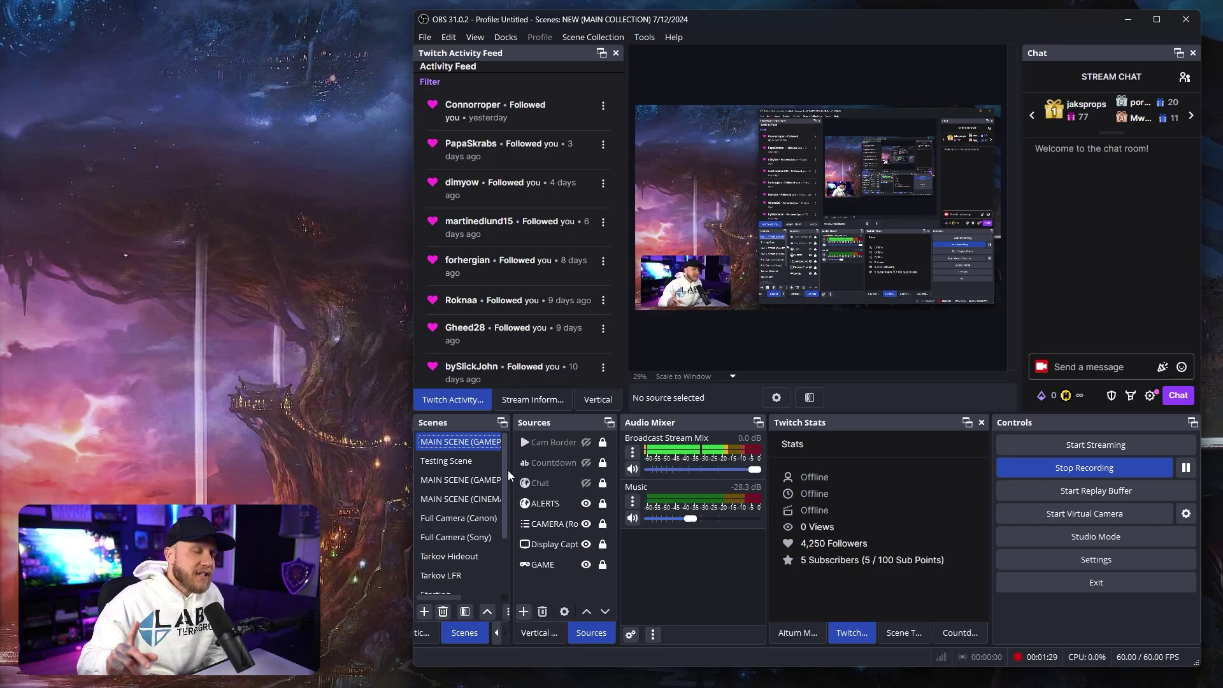
pyautogui.click(471, 461)
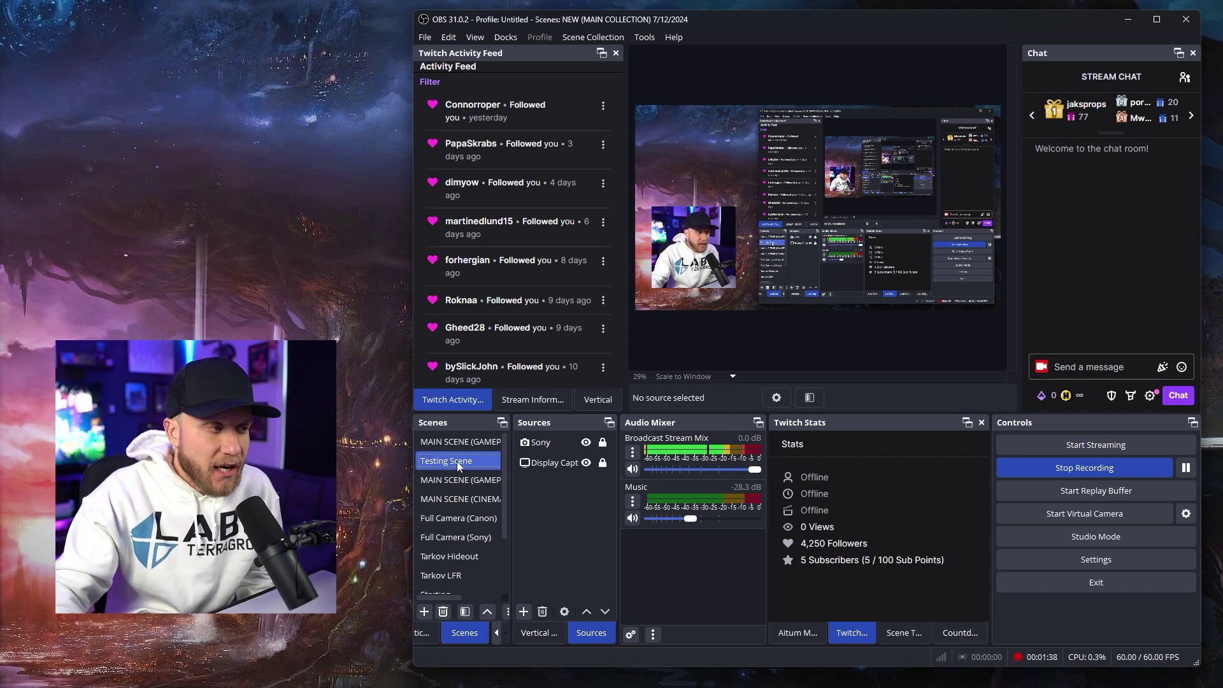
pyautogui.click(589, 462)
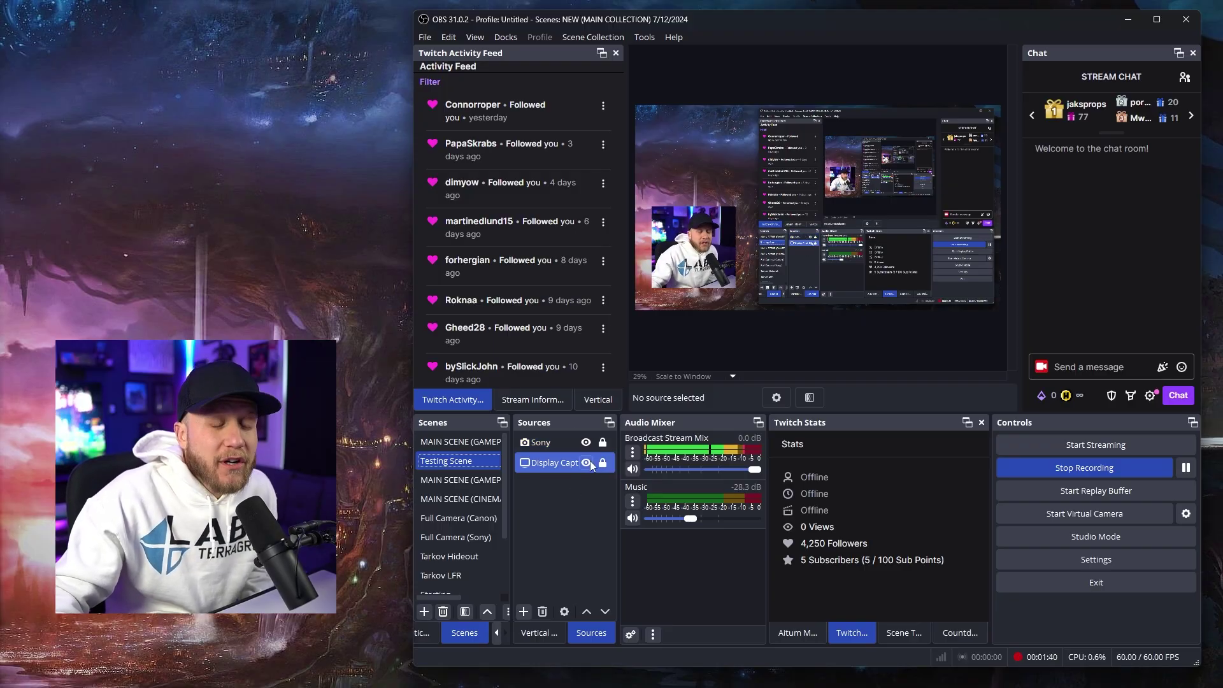
pyautogui.click(576, 484)
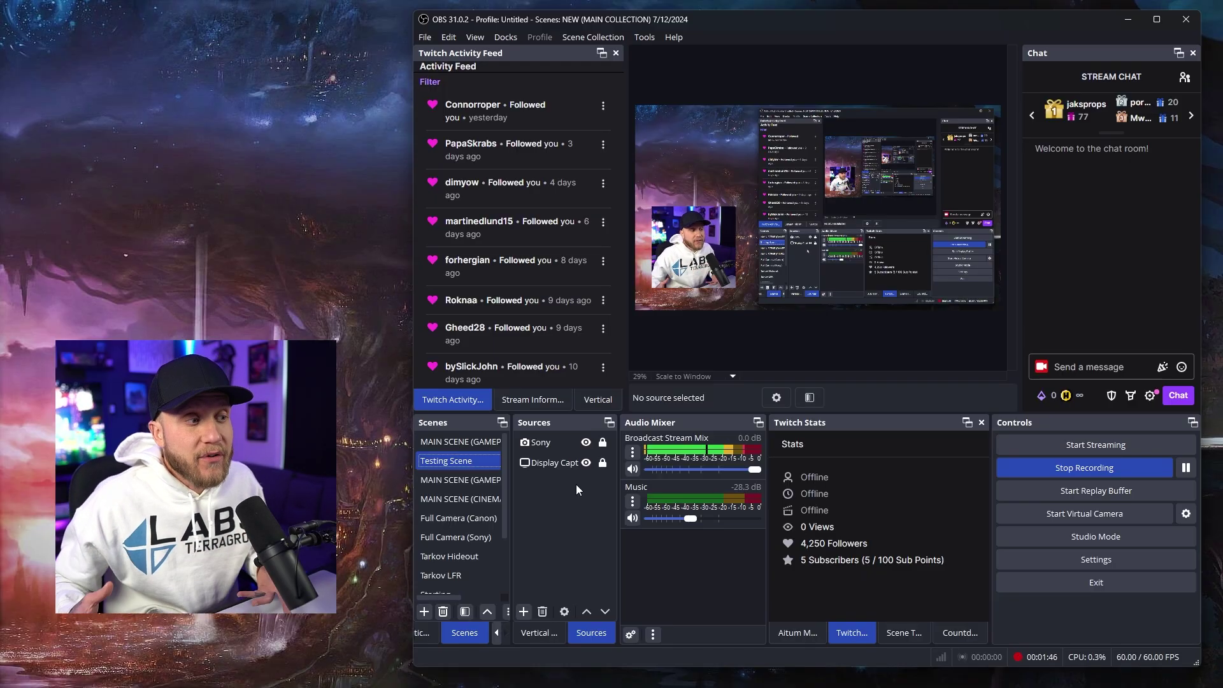
pyautogui.click(527, 611)
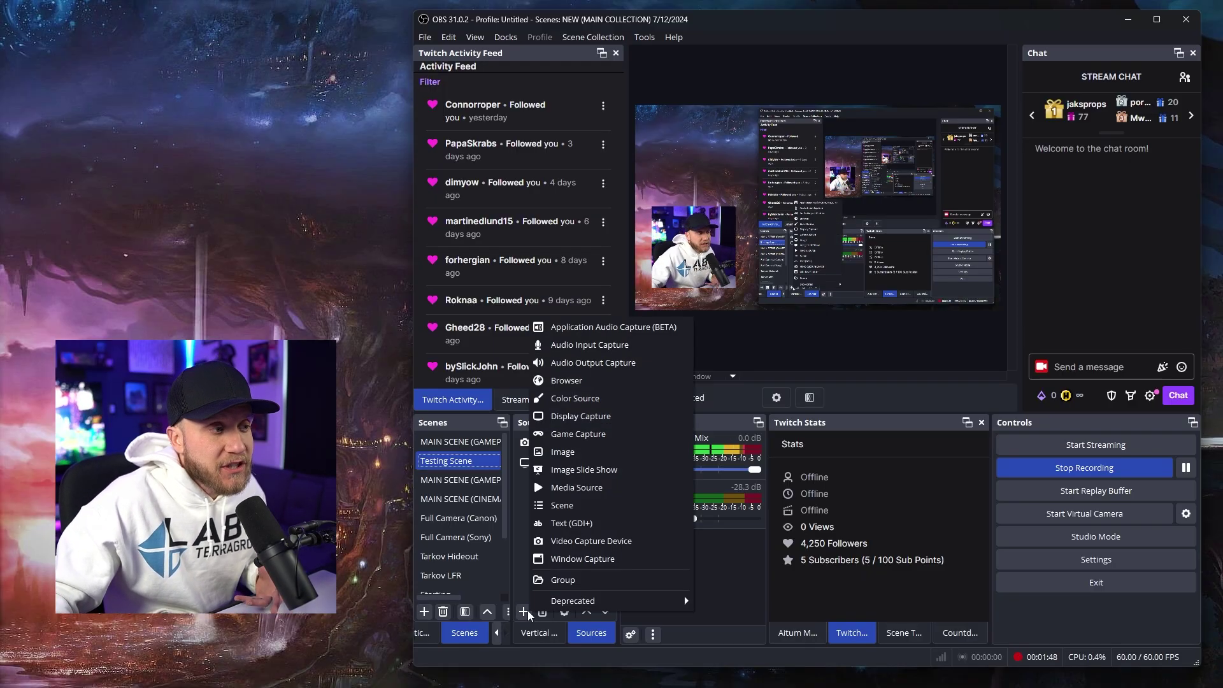
pyautogui.click(522, 503)
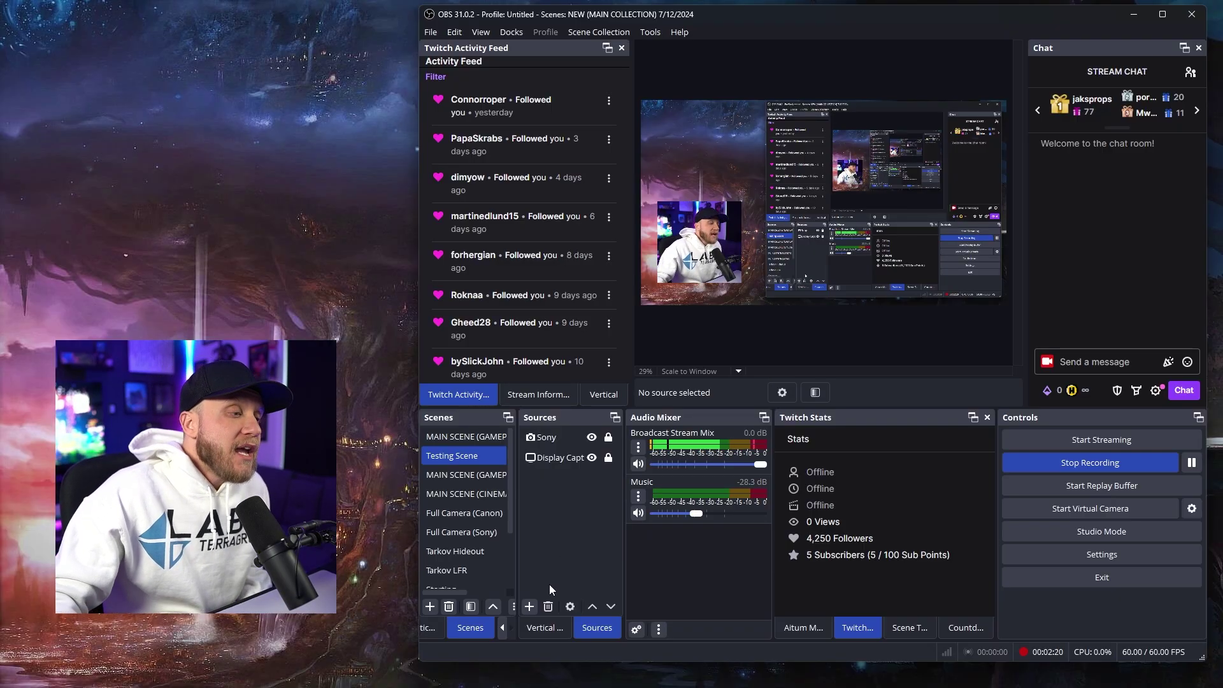
pyautogui.click(536, 442)
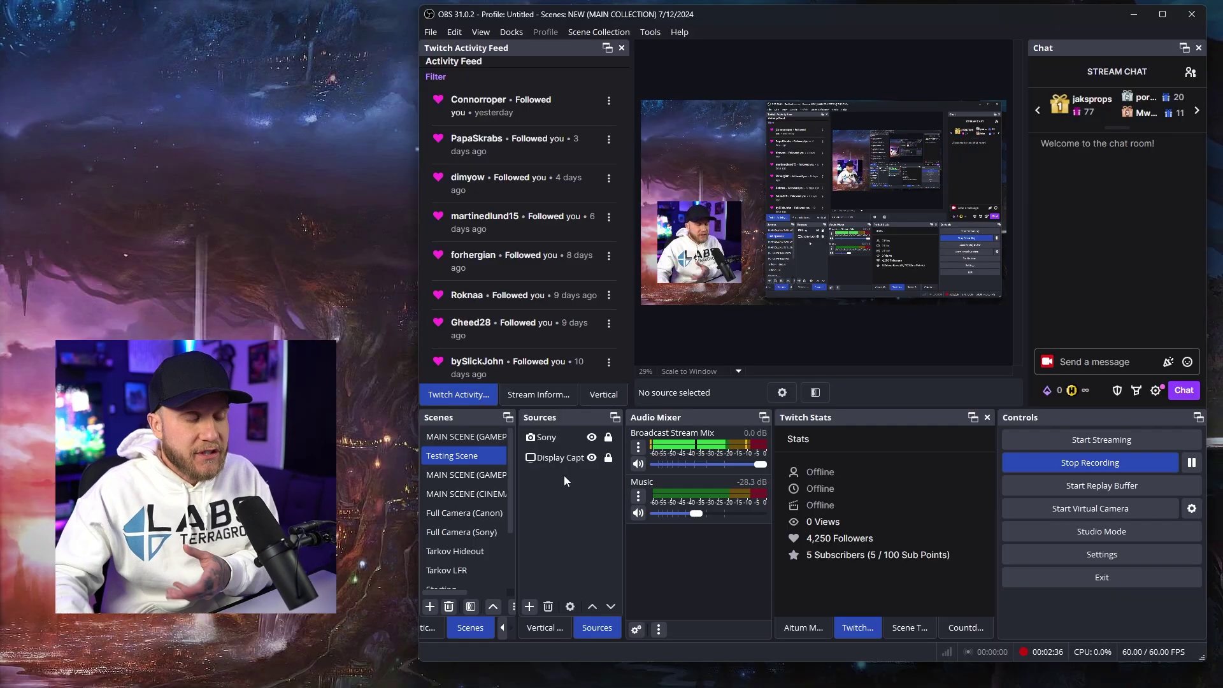
# Add an Application Audio Capture source named Tarkov Audio Source, view its window choices, and accept its properties without changing the window
pyautogui.click(530, 607)
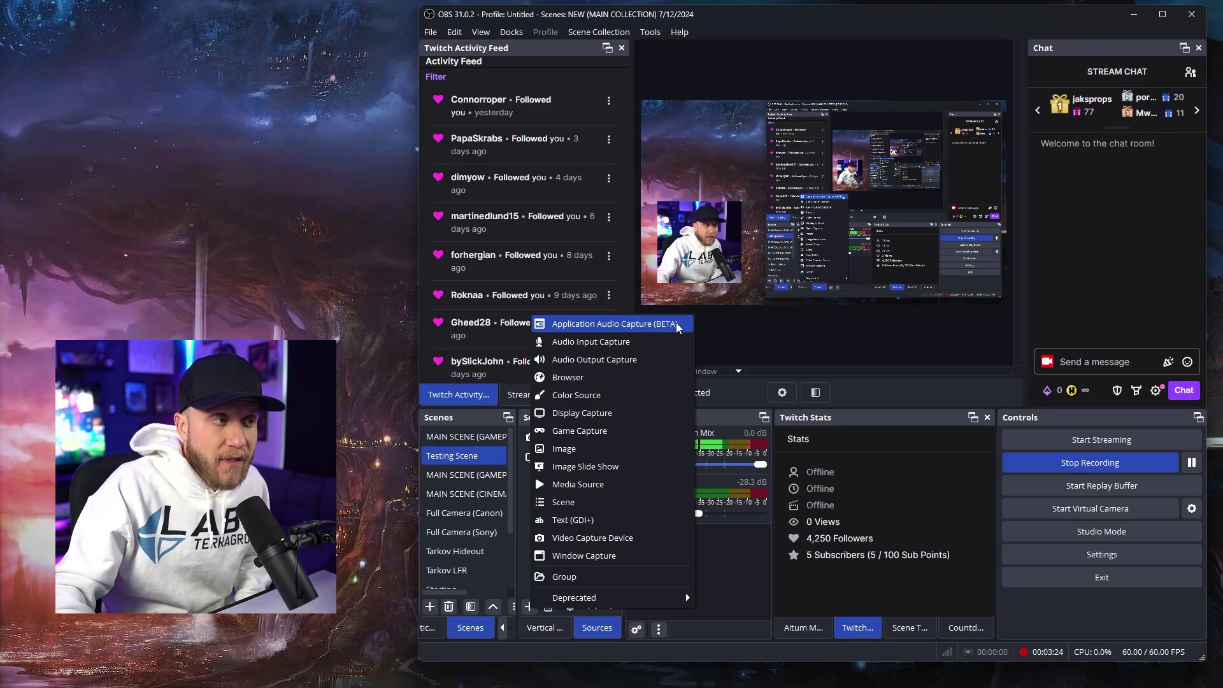
pyautogui.click(688, 329)
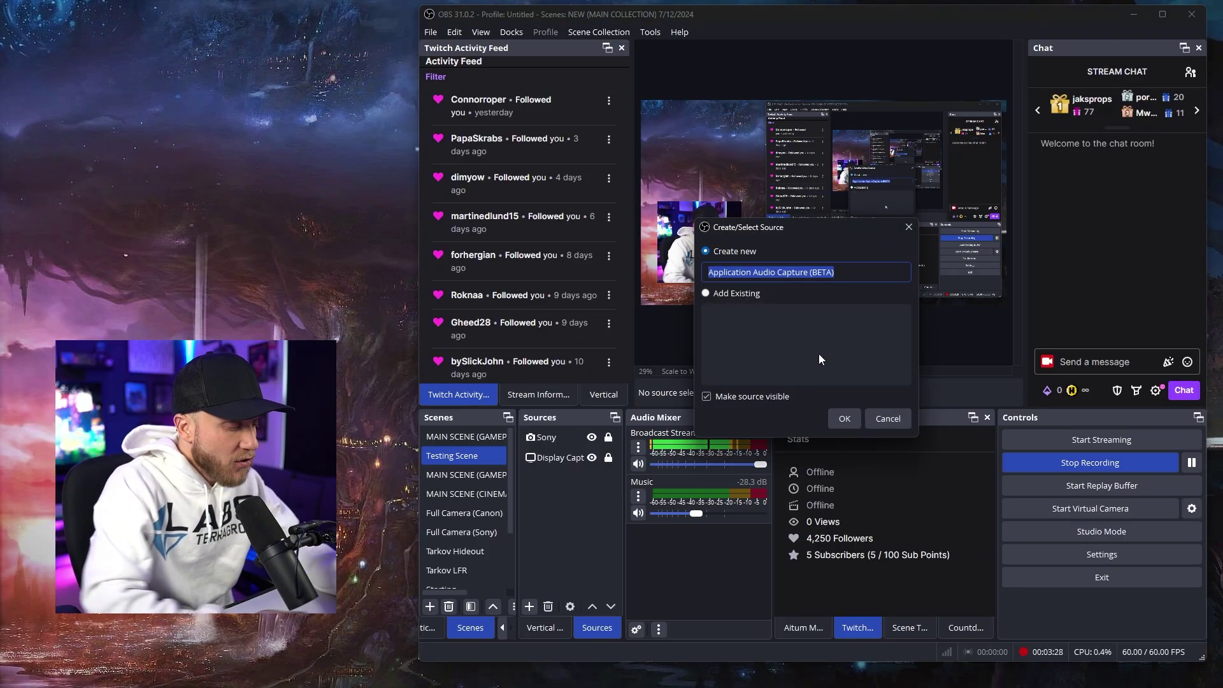
pyautogui.write('Tarkov Audio Source')
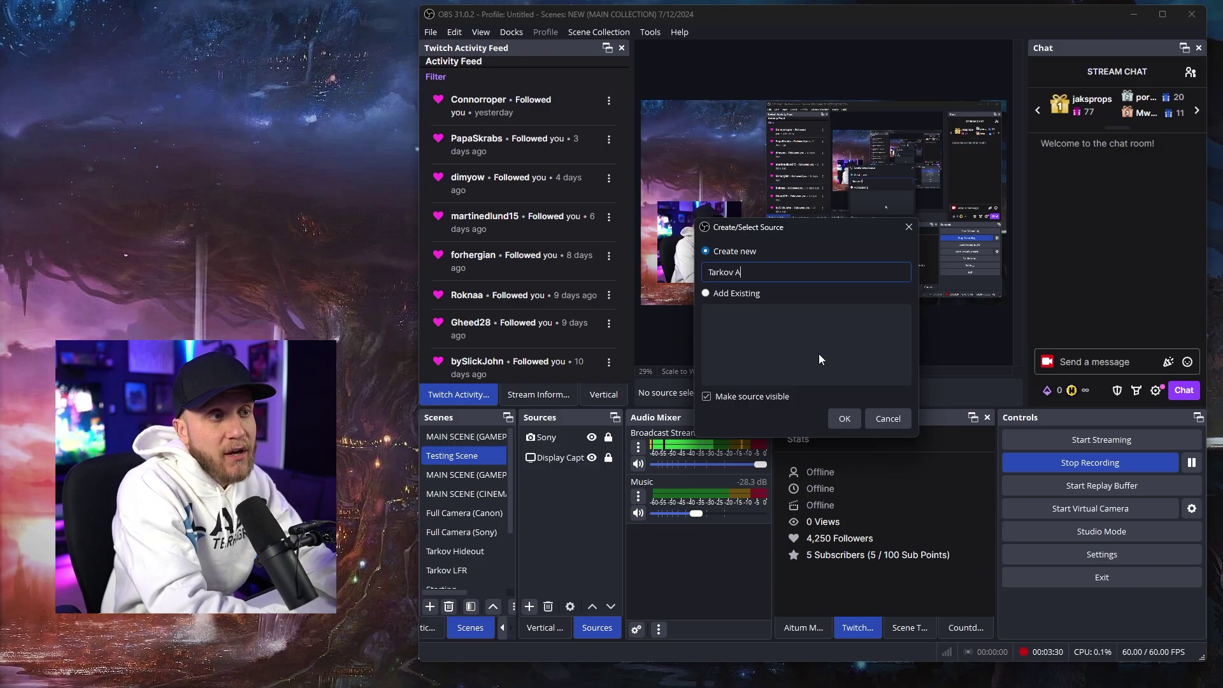
pyautogui.click(839, 418)
pyautogui.moveTo(783, 150); pyautogui.dragTo(851, 117)
pyautogui.click(870, 148)
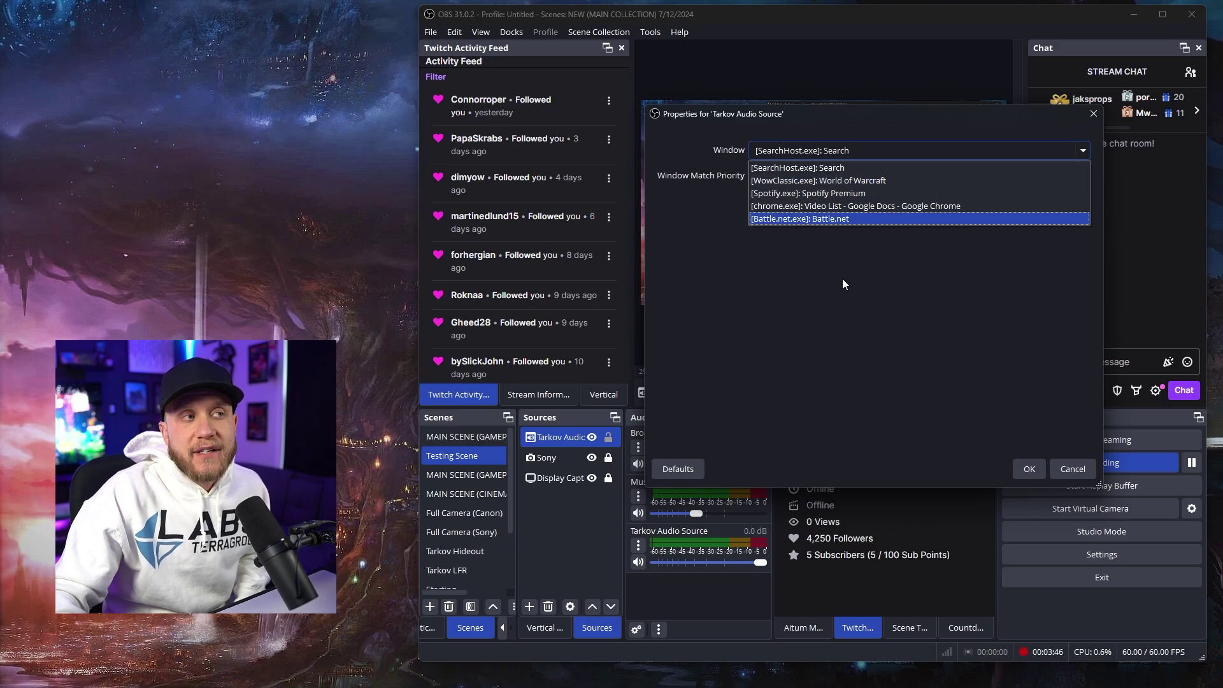
pyautogui.click(901, 341)
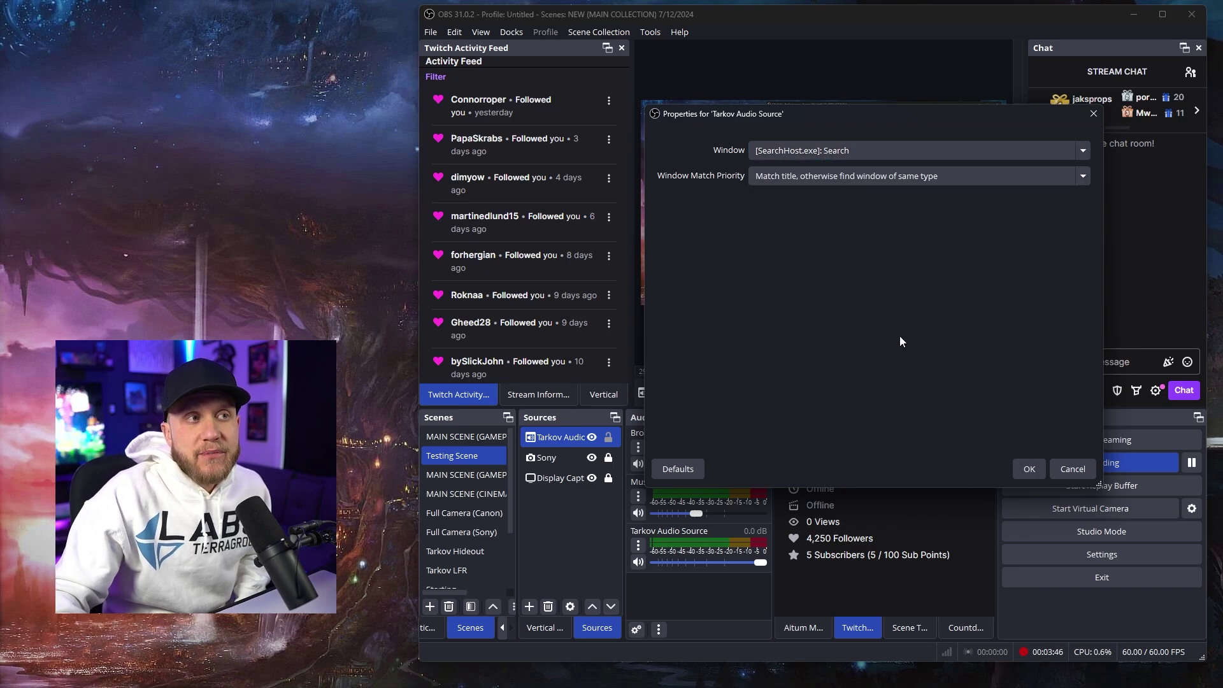
pyautogui.click(1029, 471)
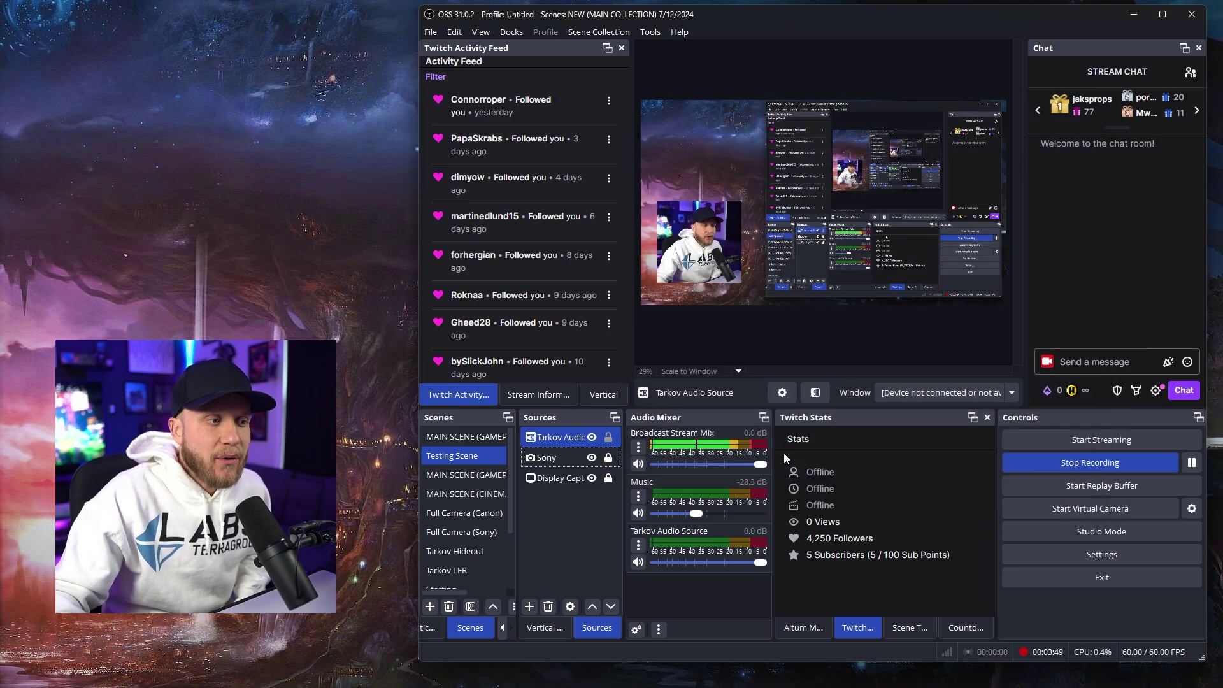
# Remove the Tarkov Audio Source from the Testing Scene
pyautogui.rightClick(568, 439)
pyautogui.click(606, 348)
pyautogui.click(839, 355)
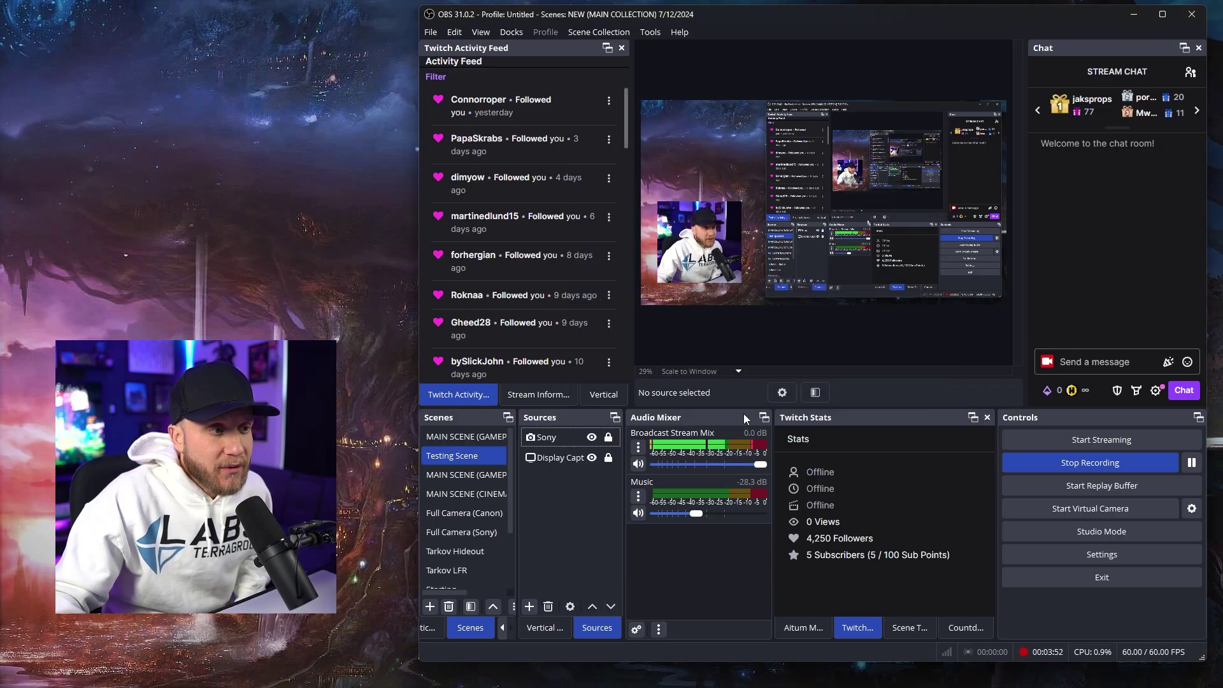
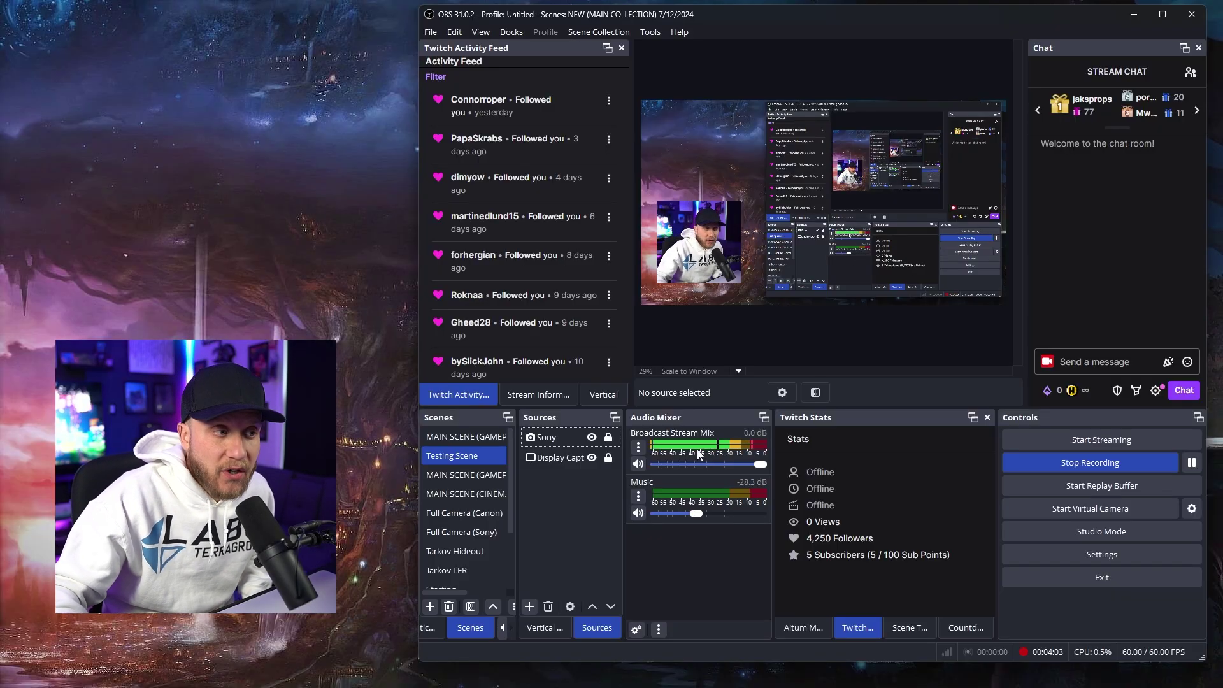
# Check the global audio devices in the audio settings and leave the settings without saving
pyautogui.click(1048, 557)
pyautogui.click(545, 214)
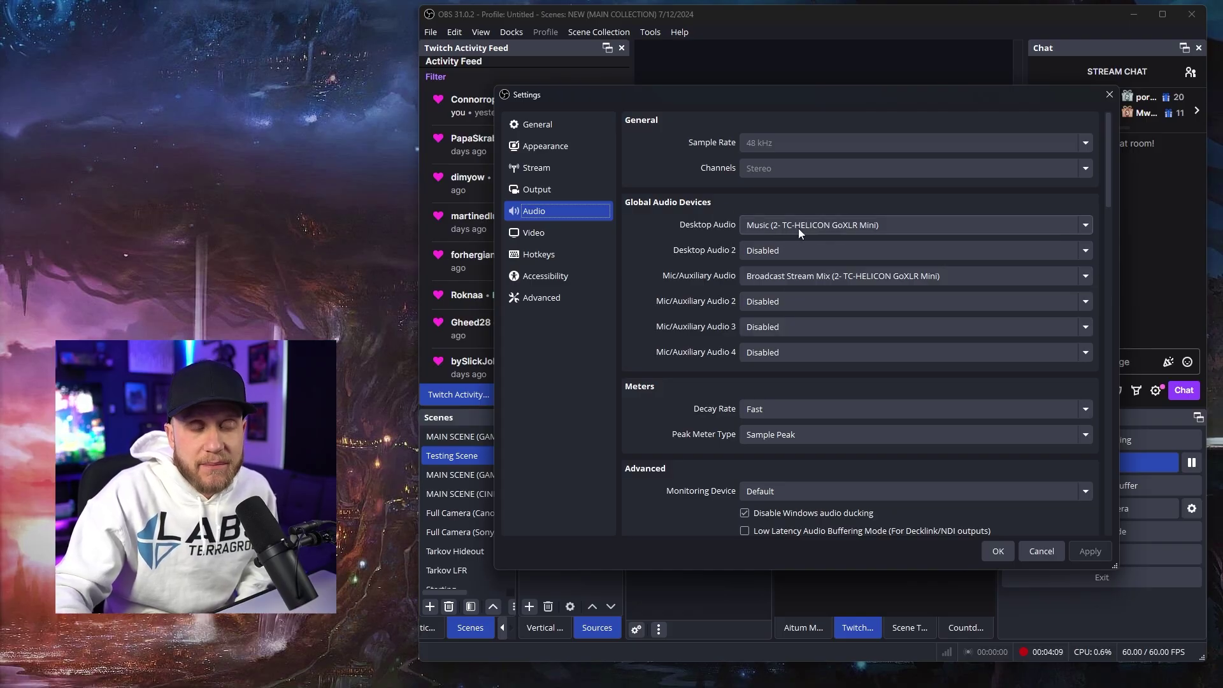
pyautogui.click(1047, 551)
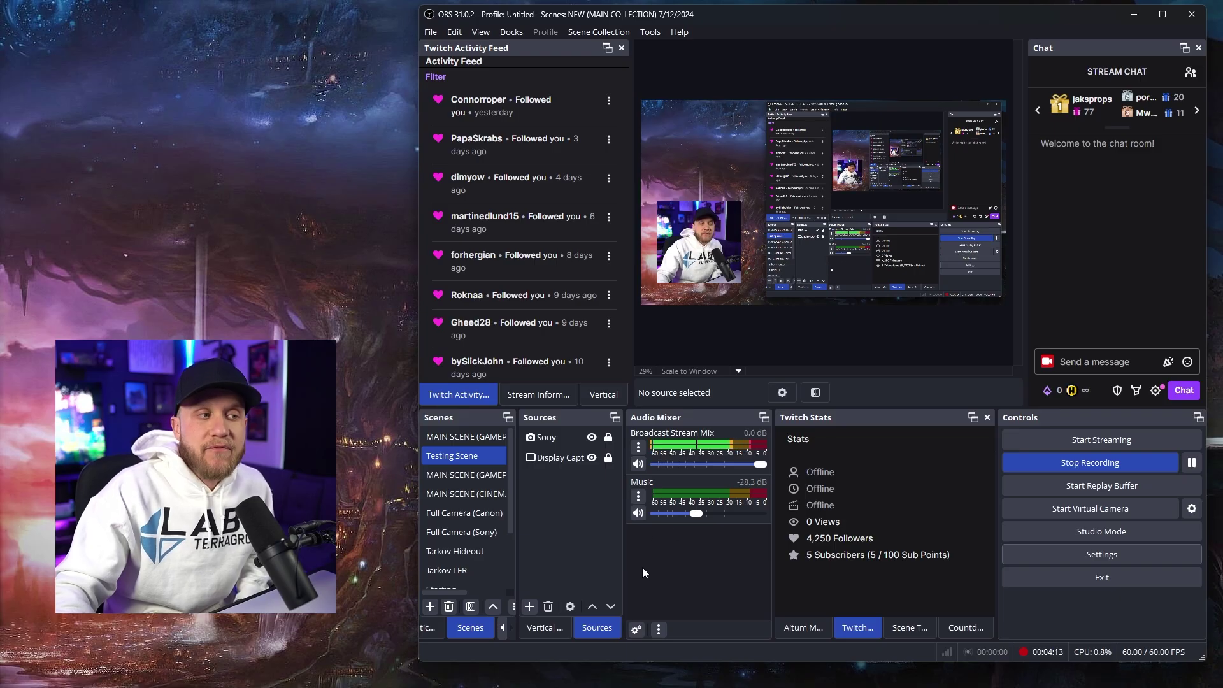
# Add a new Browser source, discard the edit to its URL, and move the source rightward on the canvas
pyautogui.click(530, 606)
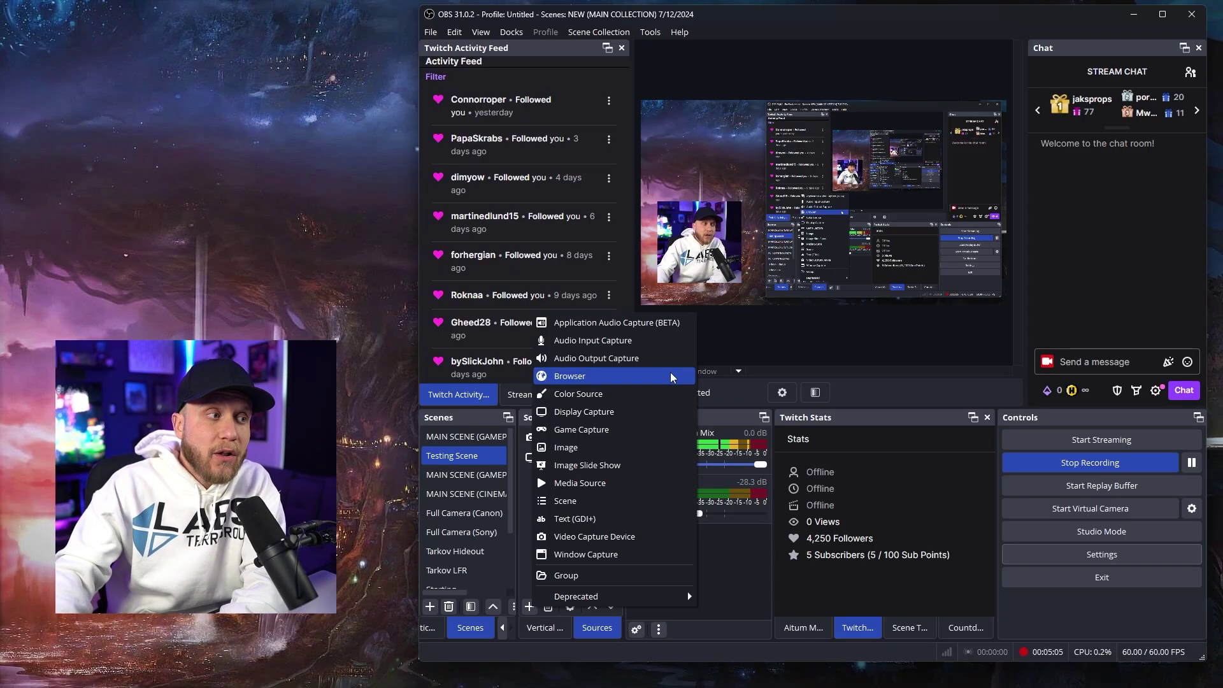
pyautogui.click(649, 374)
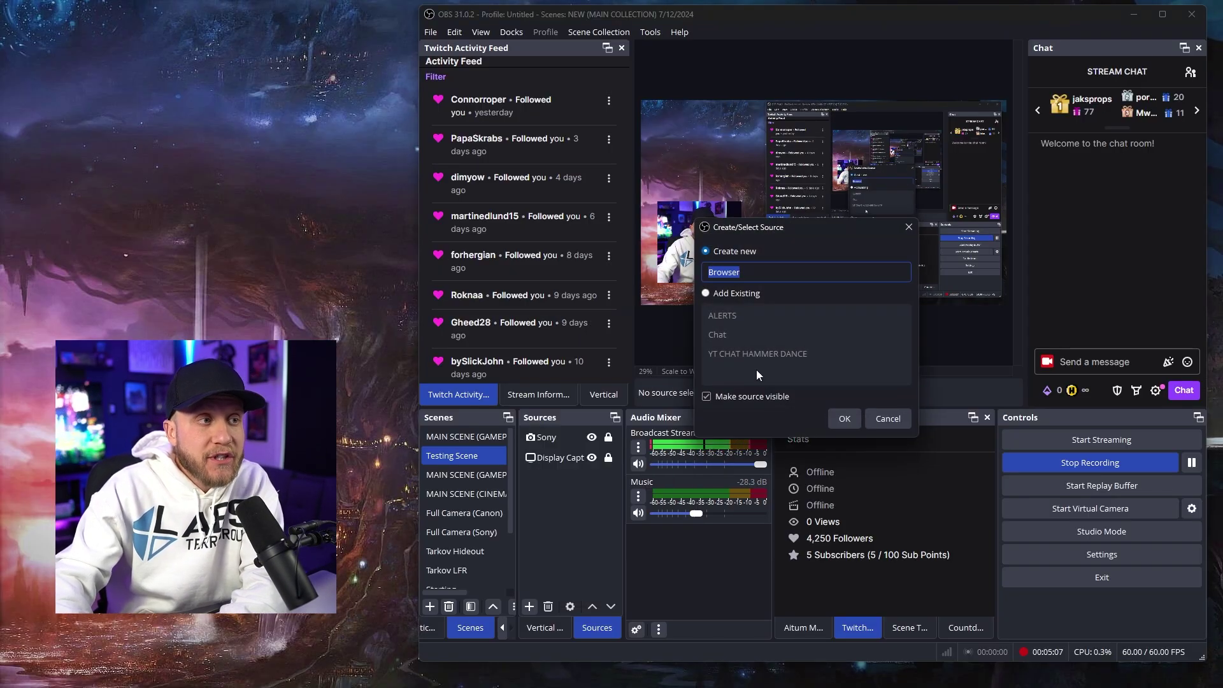
pyautogui.click(844, 419)
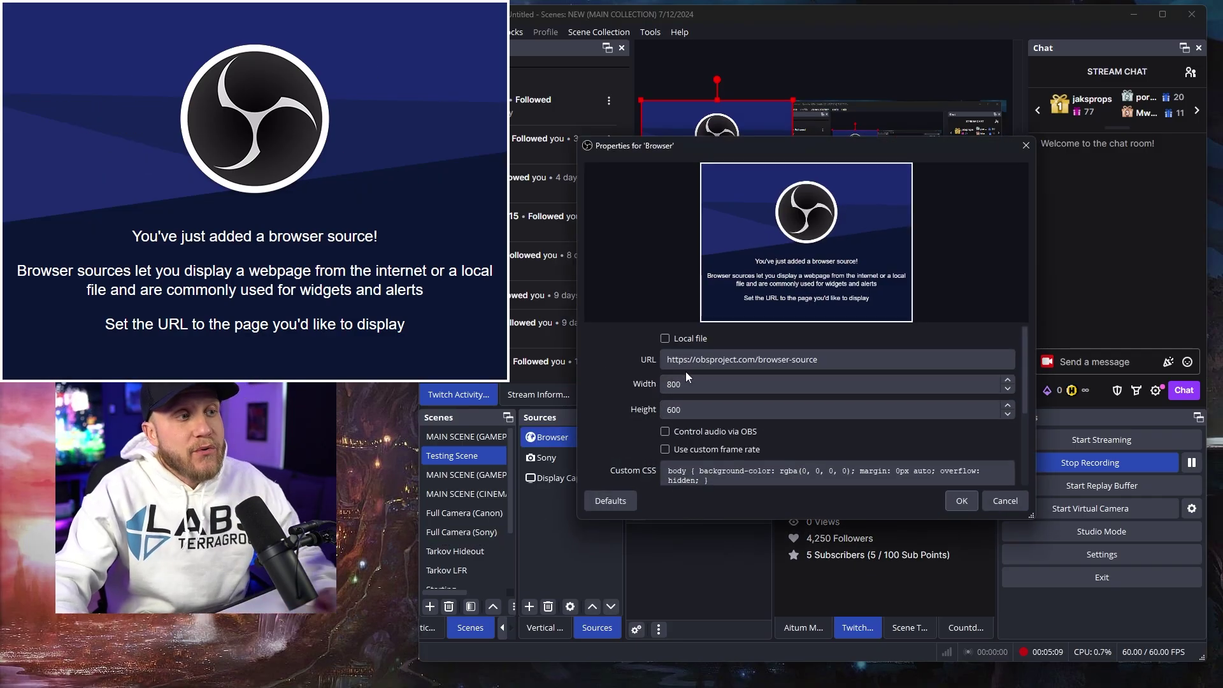
pyautogui.press('BackSpace')
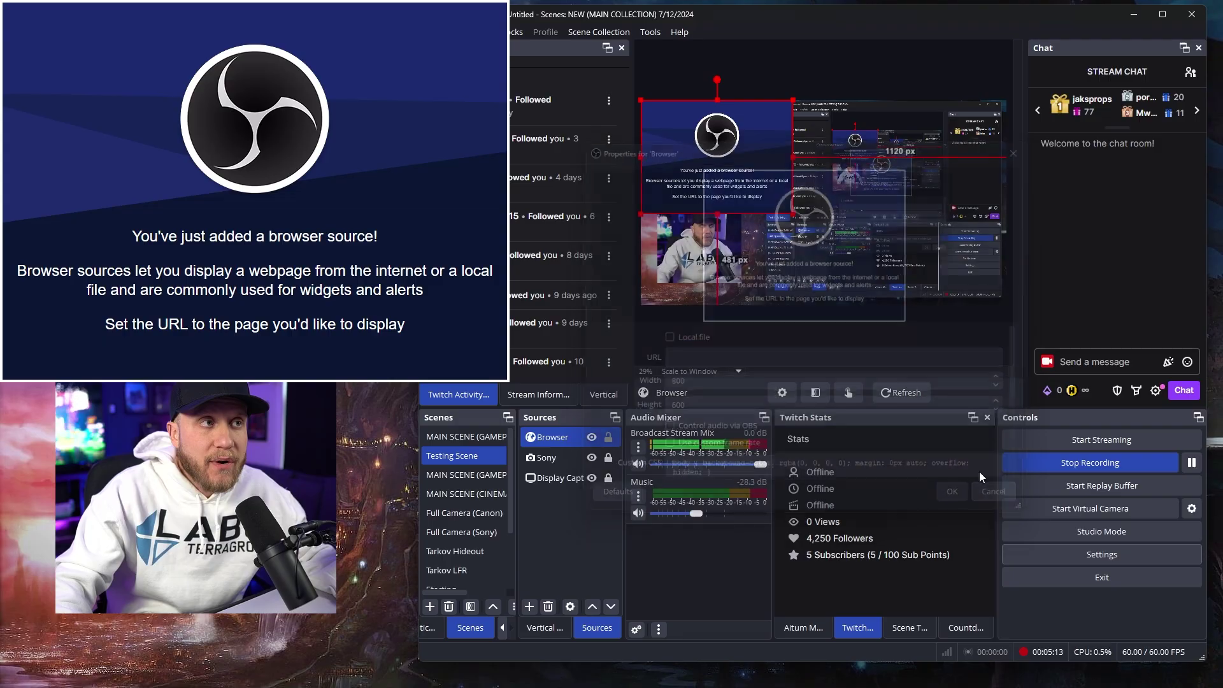
pyautogui.click(1003, 502)
pyautogui.moveTo(796, 198); pyautogui.dragTo(906, 198)
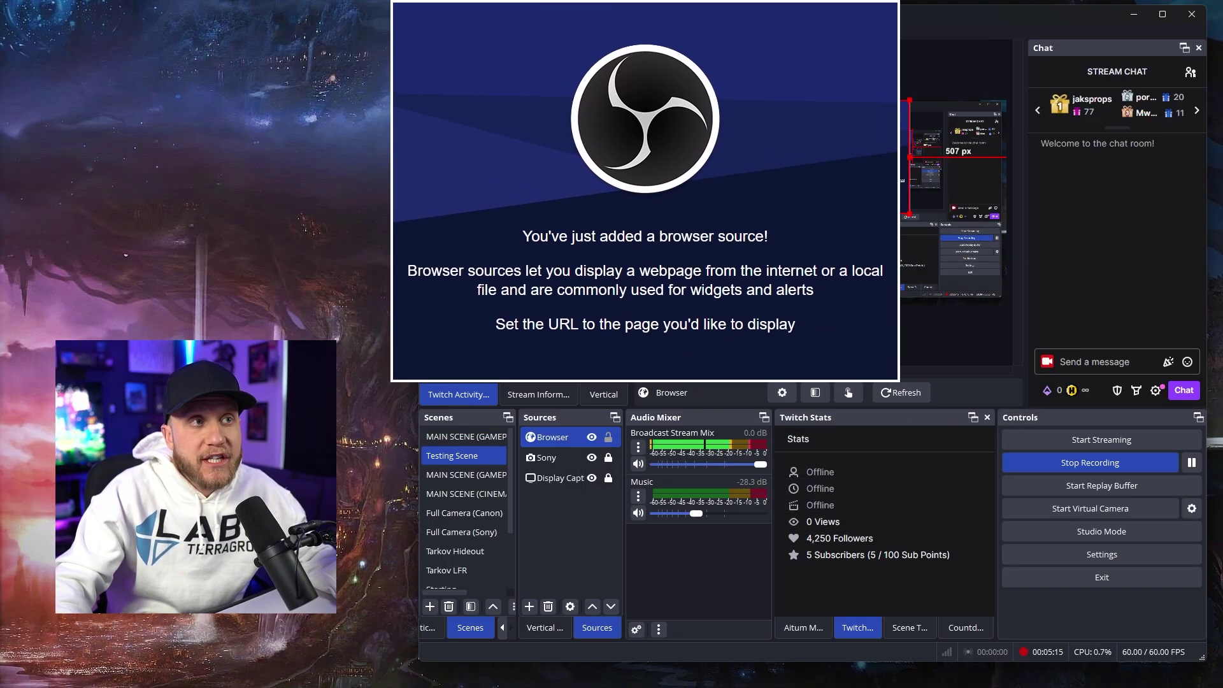
# Remove the Browser source from the Testing Scene
pyautogui.rightClick(553, 437)
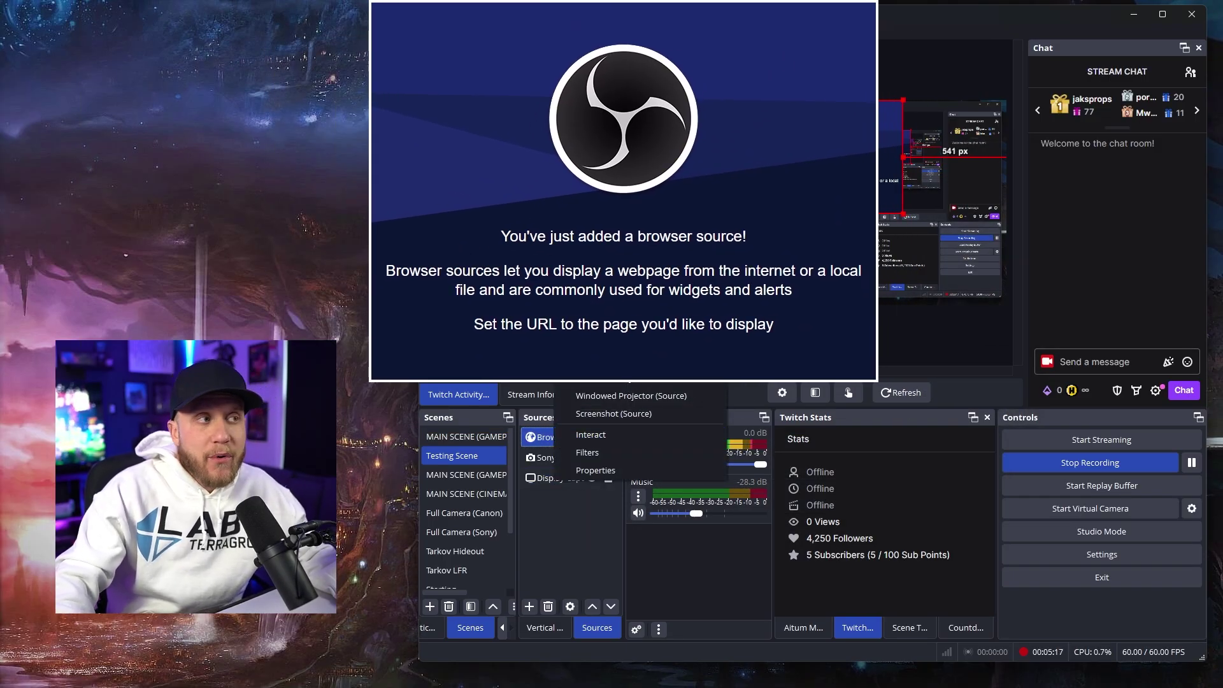
pyautogui.click(510, 216)
pyautogui.click(846, 352)
# Add a new Display Capture source named Display Capture 2 and check its selectable displays without choosing one
pyautogui.click(529, 607)
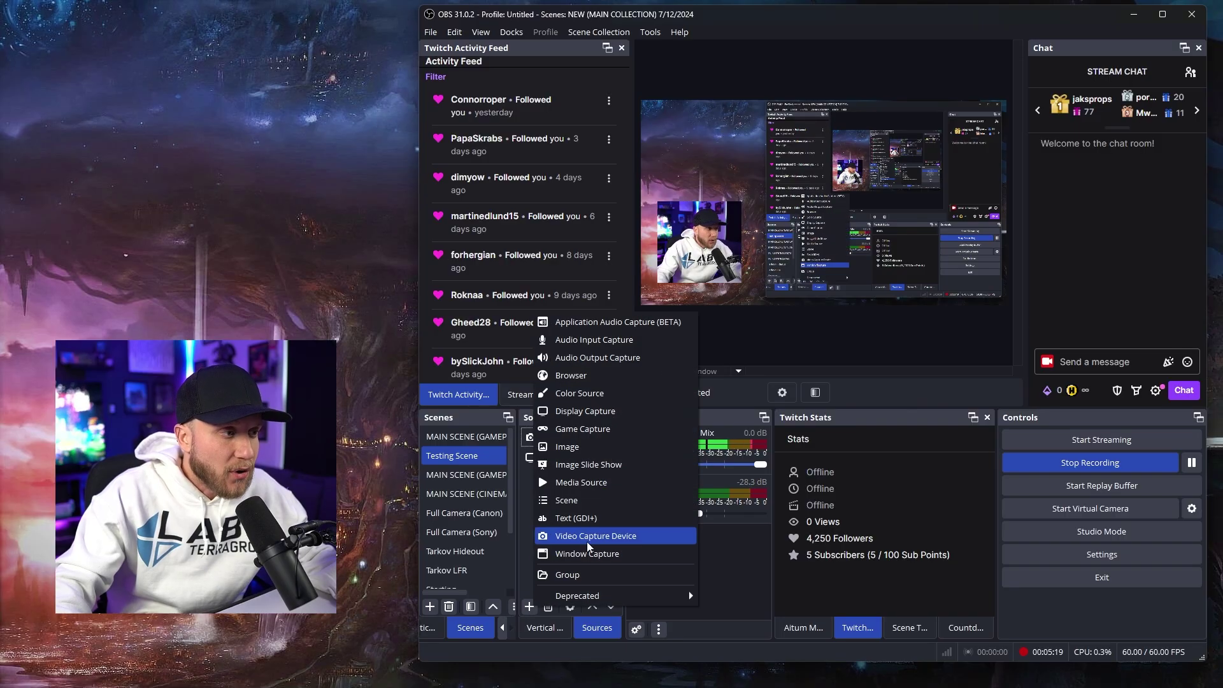
pyautogui.click(664, 412)
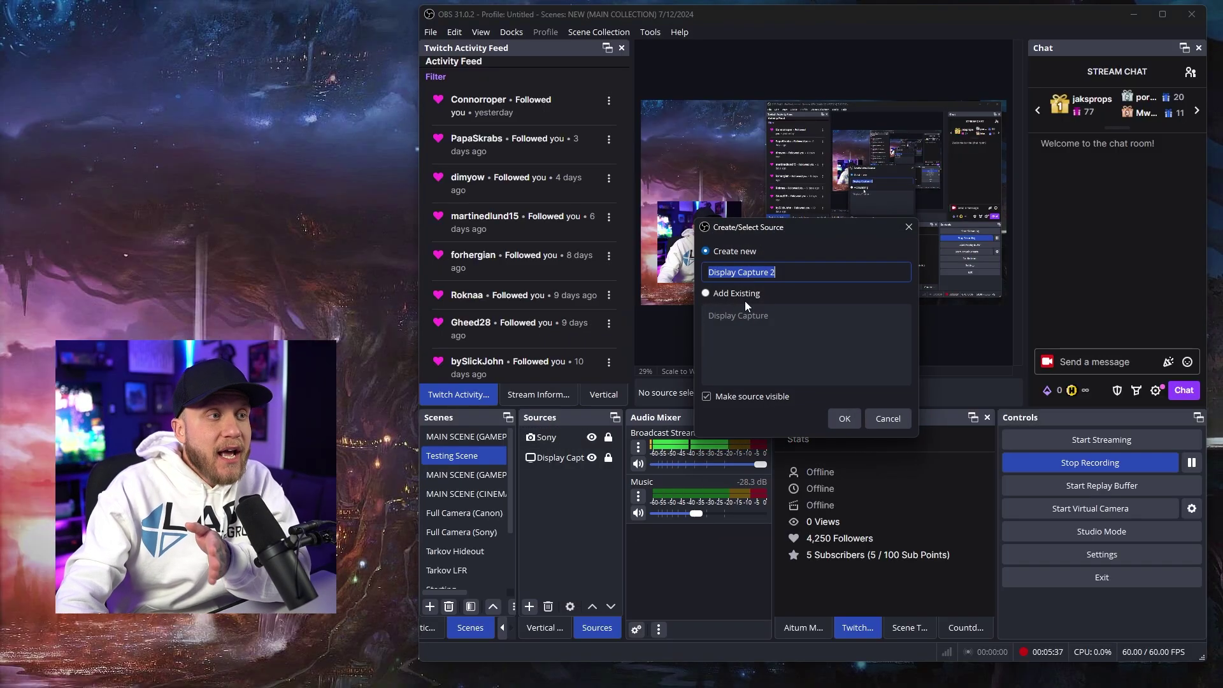
pyautogui.click(848, 419)
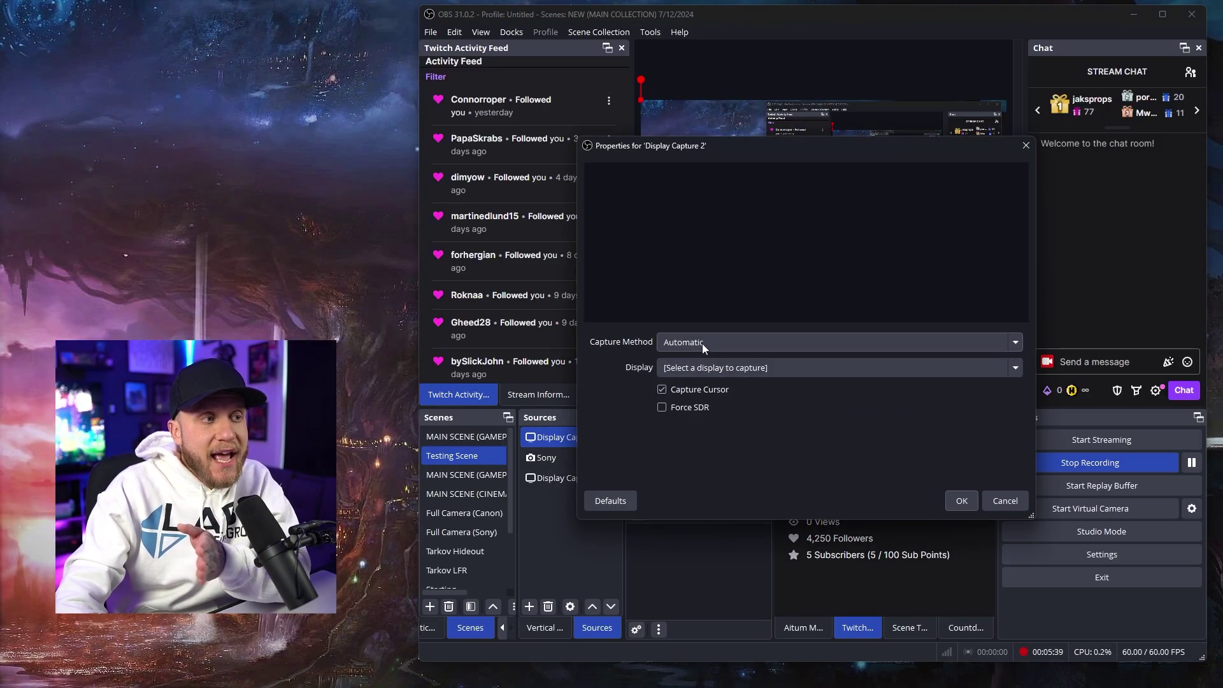
pyautogui.click(710, 368)
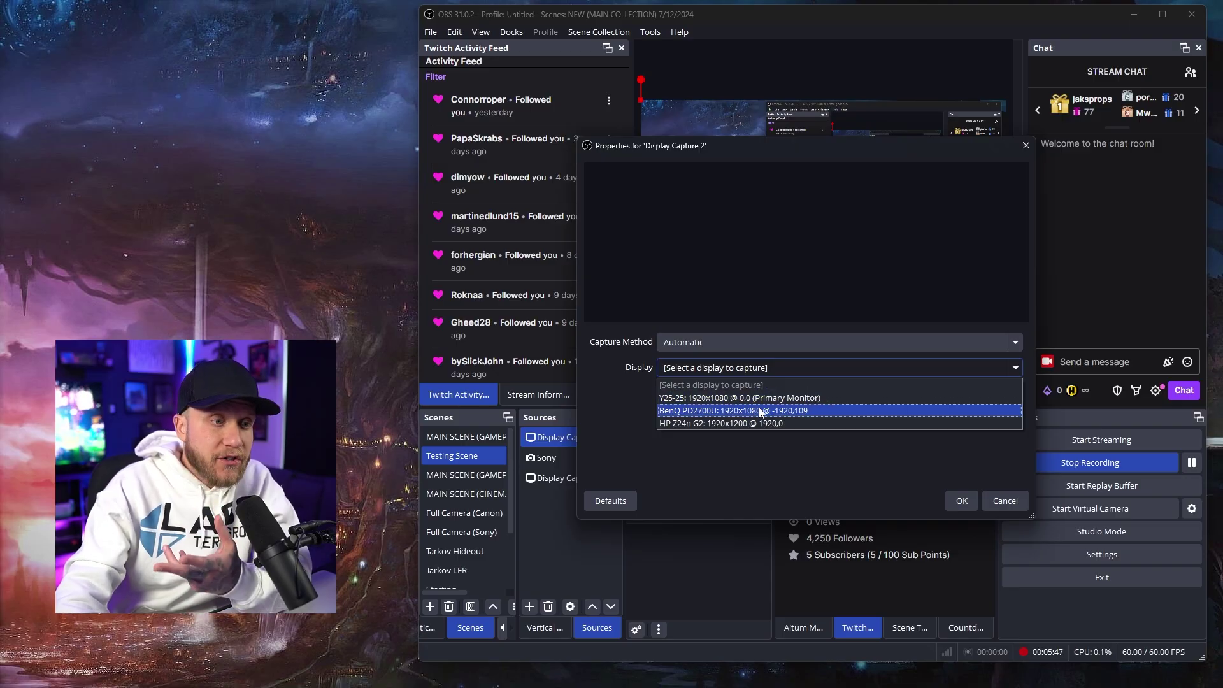
pyautogui.click(1006, 501)
# Remove the Display Capture 2 source from the Testing Scene
pyautogui.rightClick(588, 438)
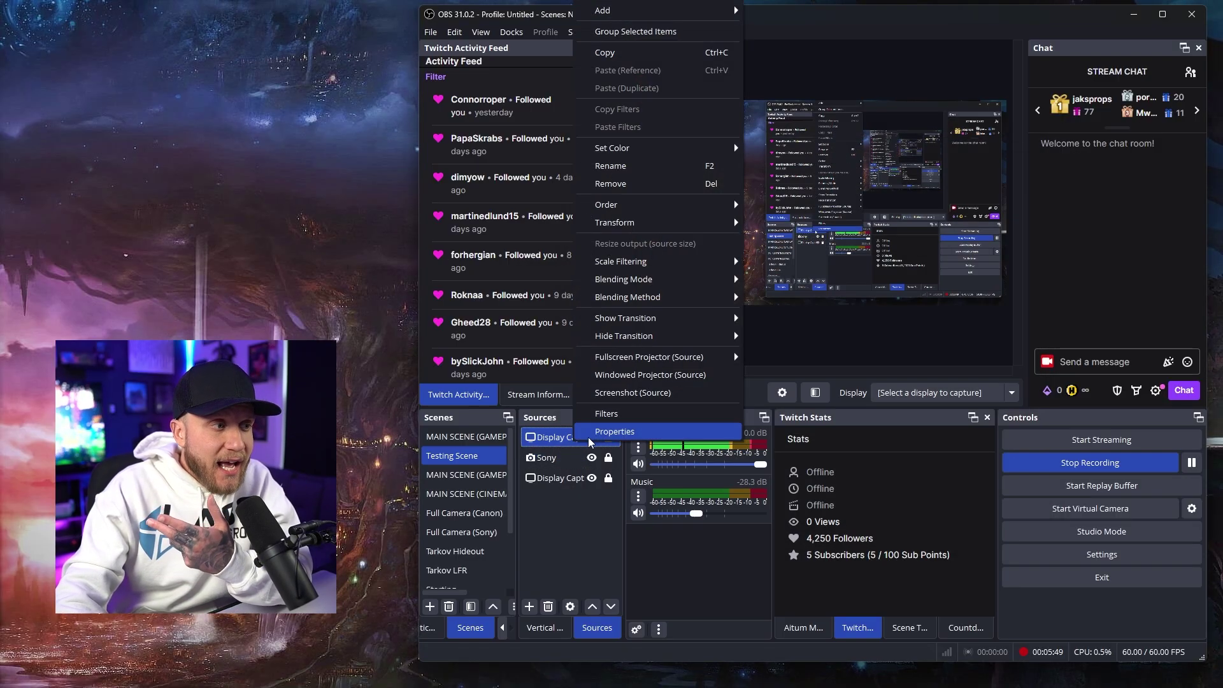
pyautogui.click(611, 183)
pyautogui.click(854, 344)
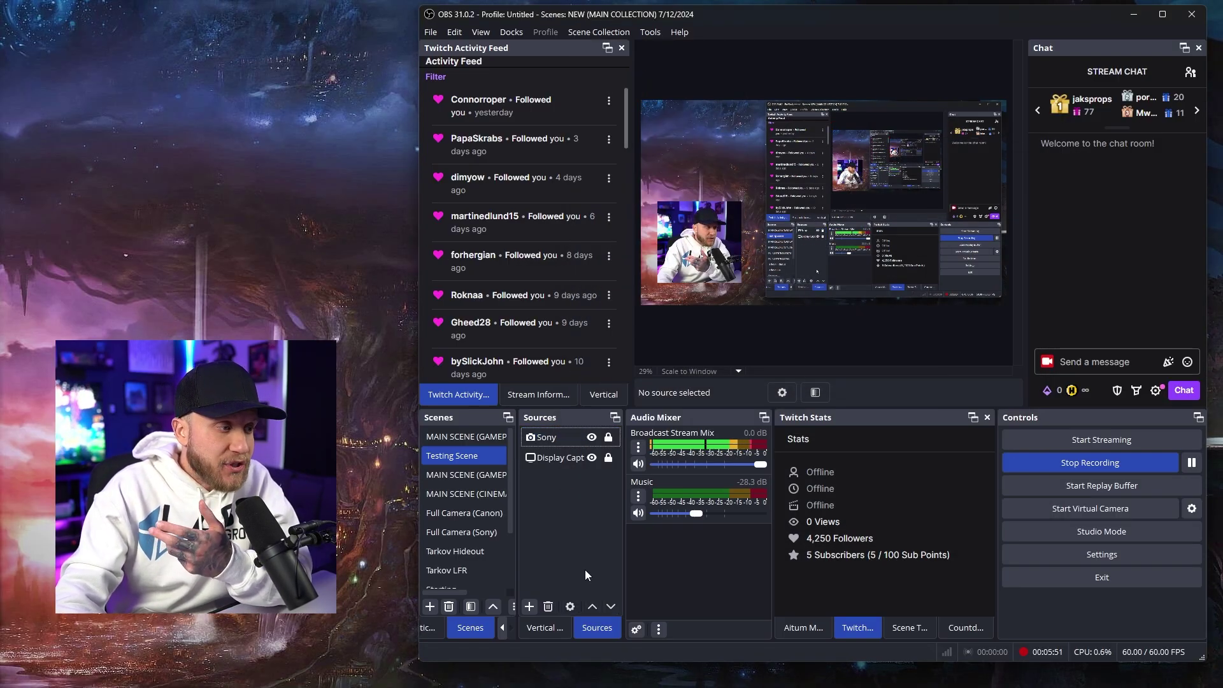
# Add a new Game Capture source to the Testing Scene and review its capture modes without changing the mode
pyautogui.click(530, 607)
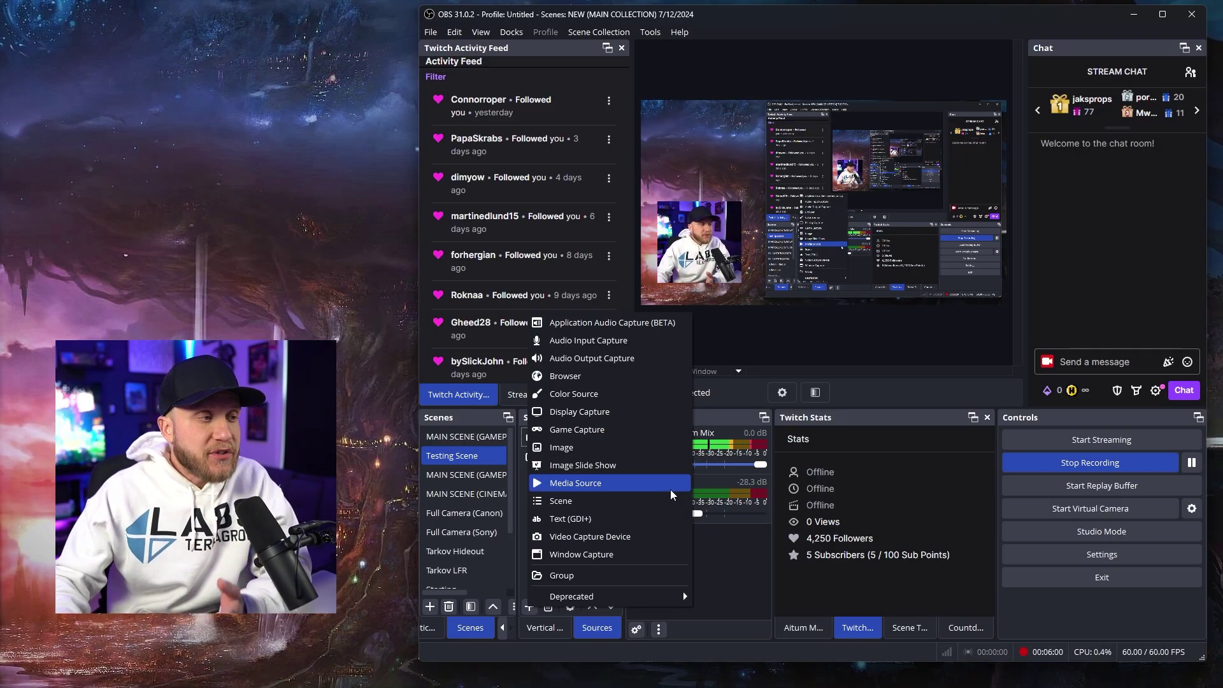
pyautogui.click(641, 429)
pyautogui.click(841, 421)
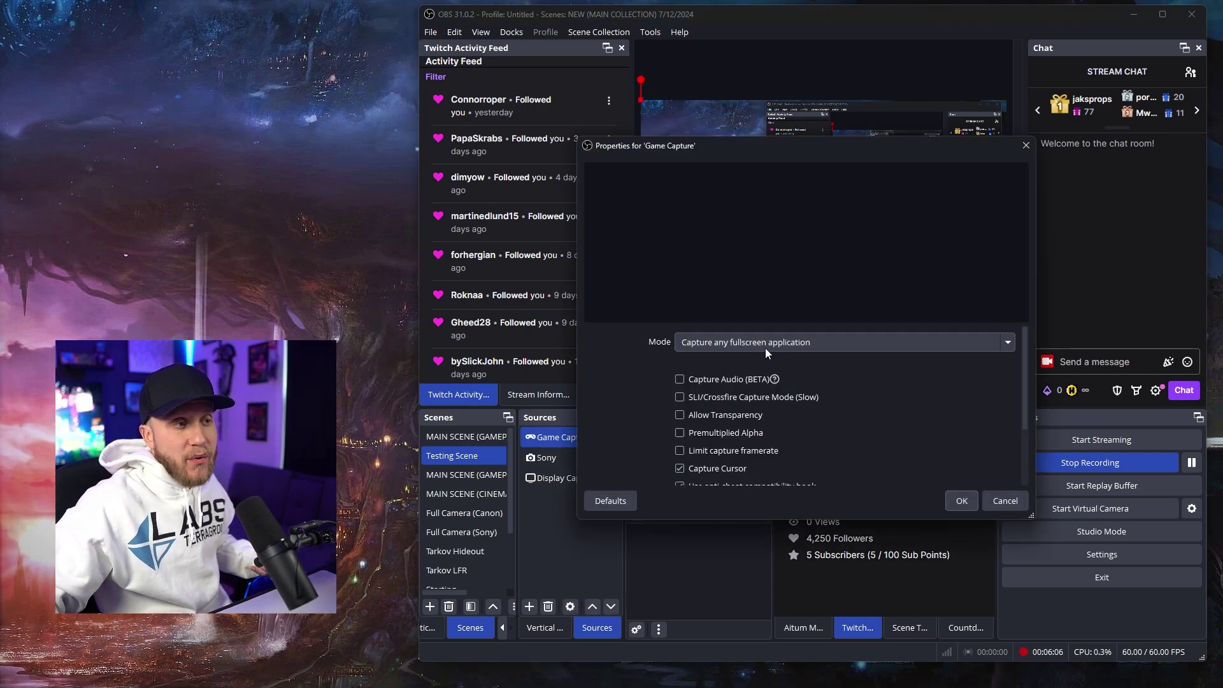
pyautogui.moveTo(794, 153); pyautogui.dragTo(905, 105)
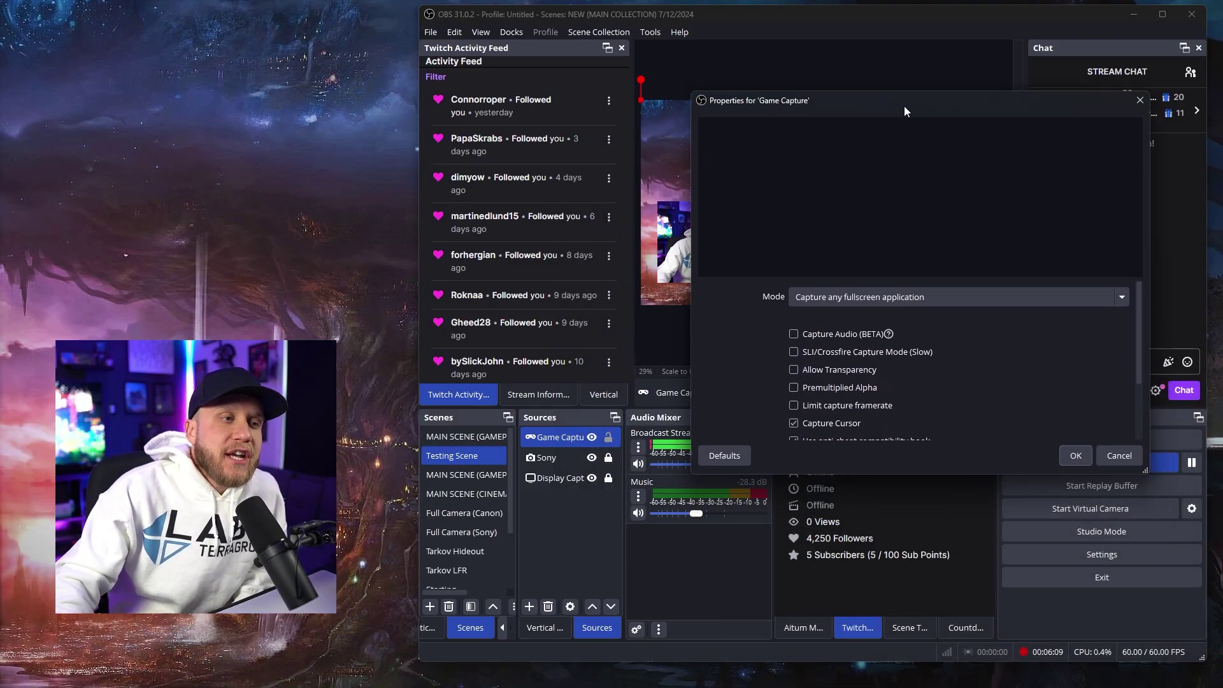
pyautogui.click(900, 293)
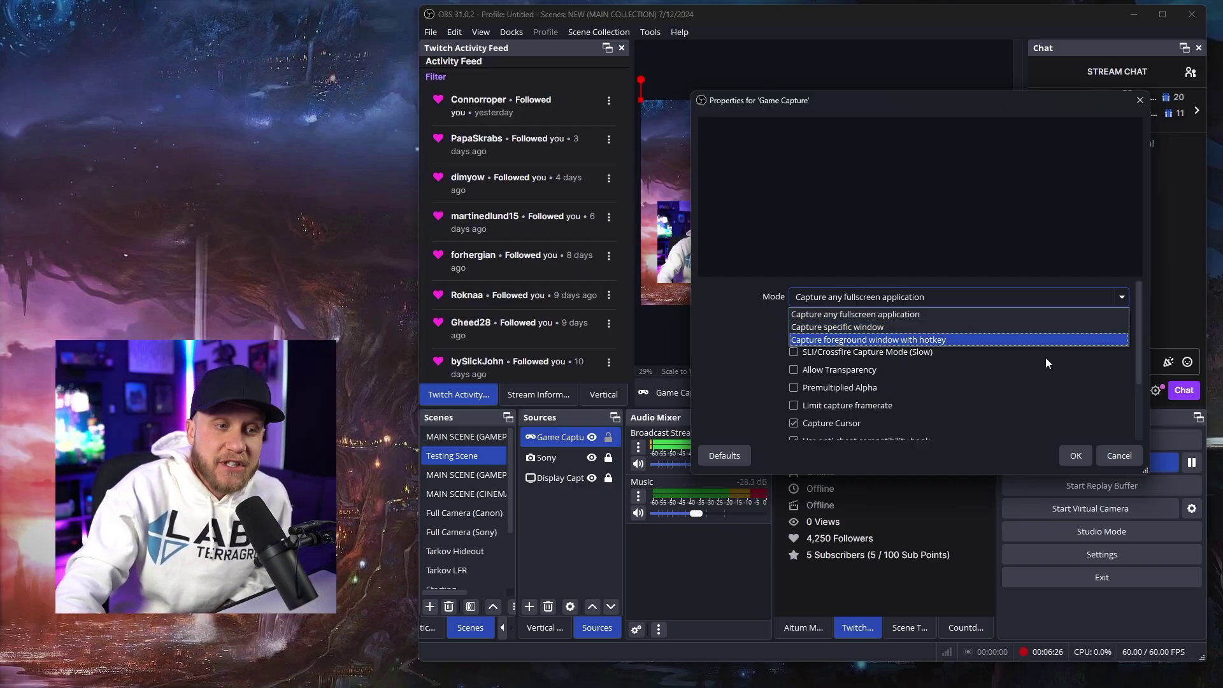
pyautogui.click(1124, 458)
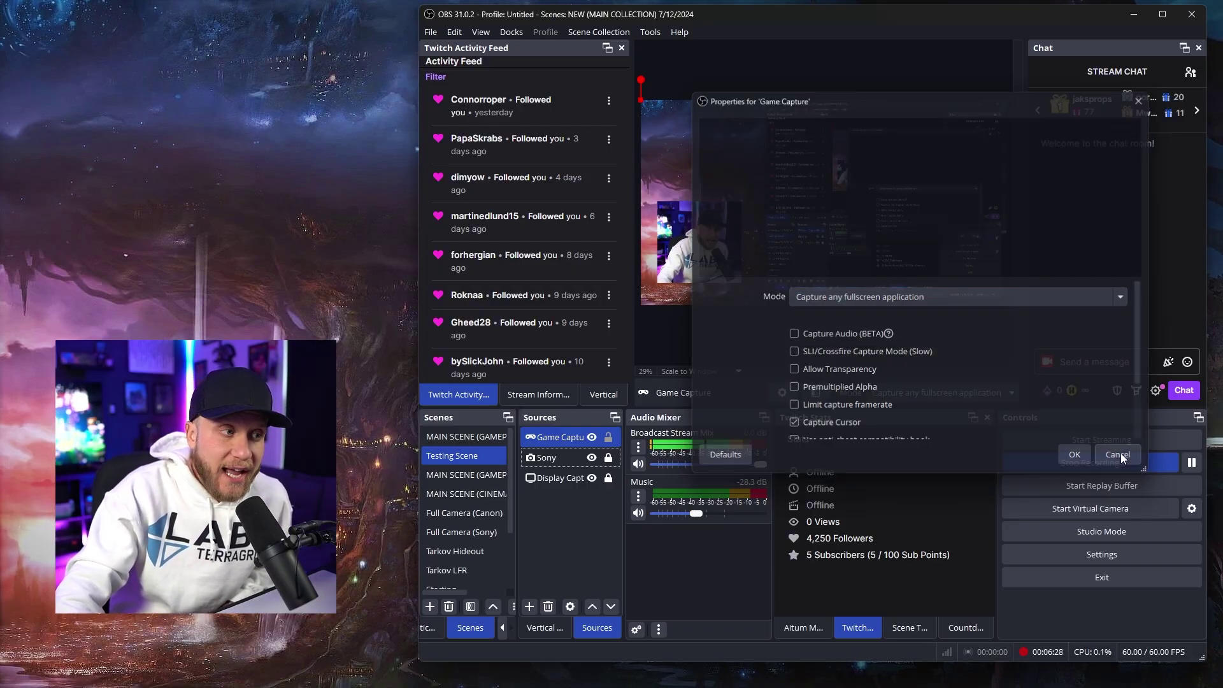
pyautogui.click(1124, 458)
# Switch to the first MAIN SCENE in the scene list and look over its sources
pyautogui.click(529, 607)
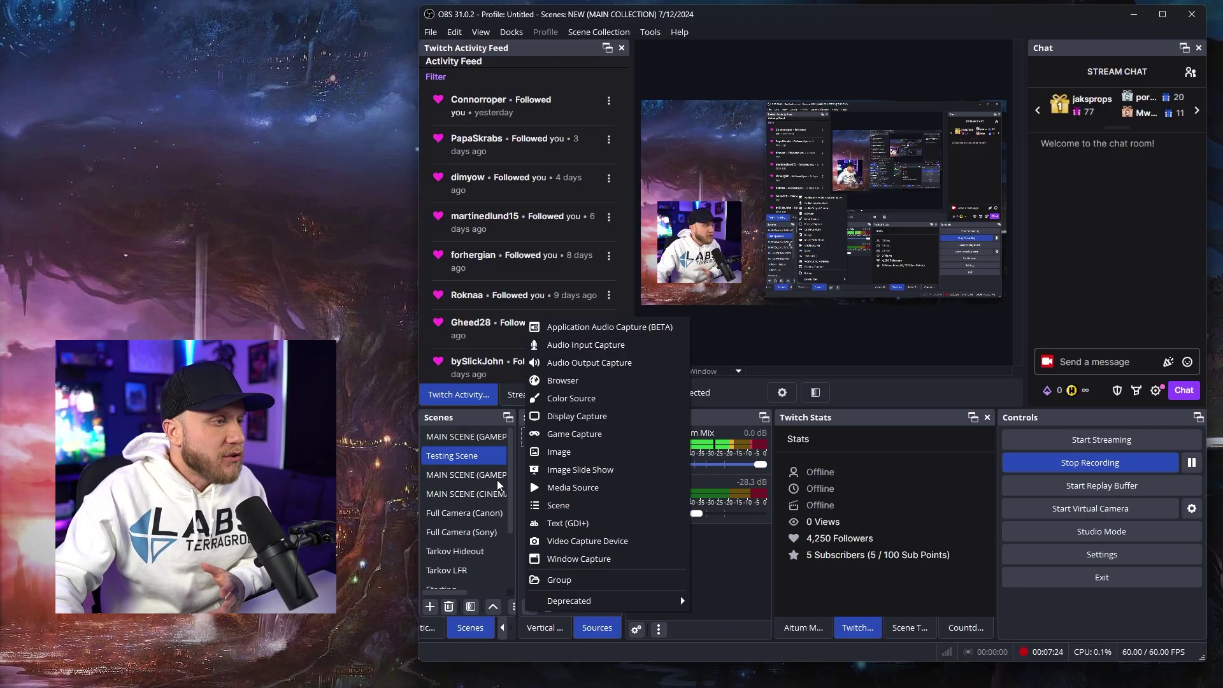
pyautogui.click(488, 439)
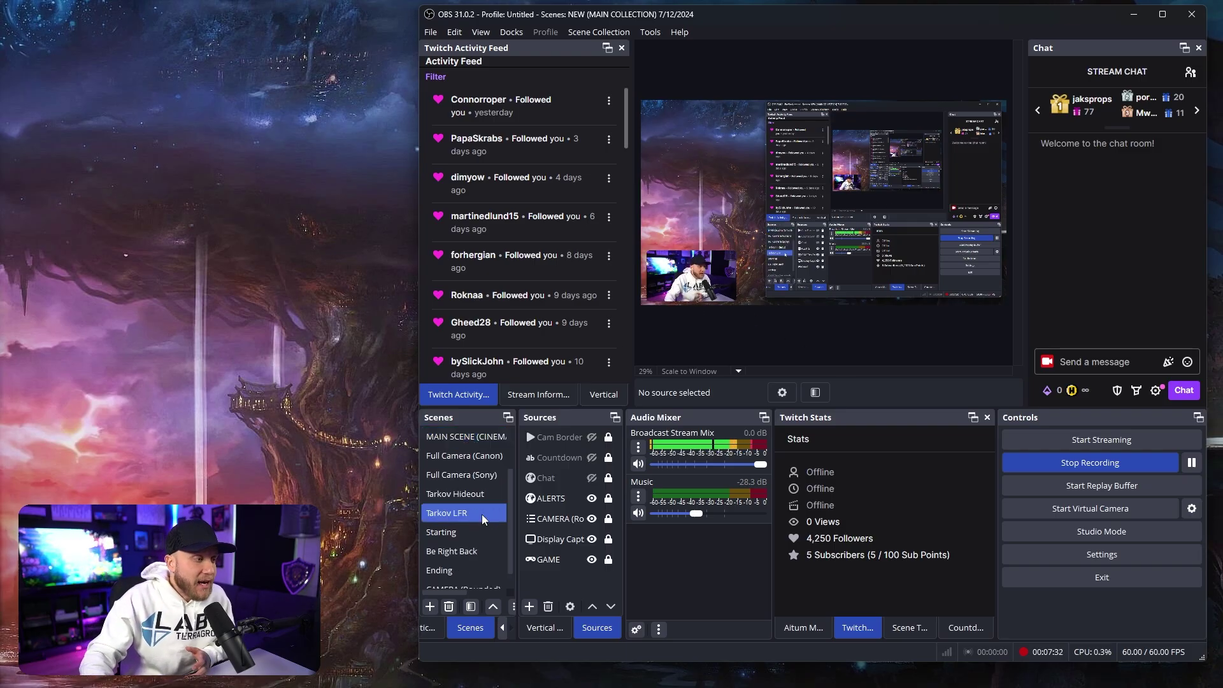
pyautogui.click(455, 566)
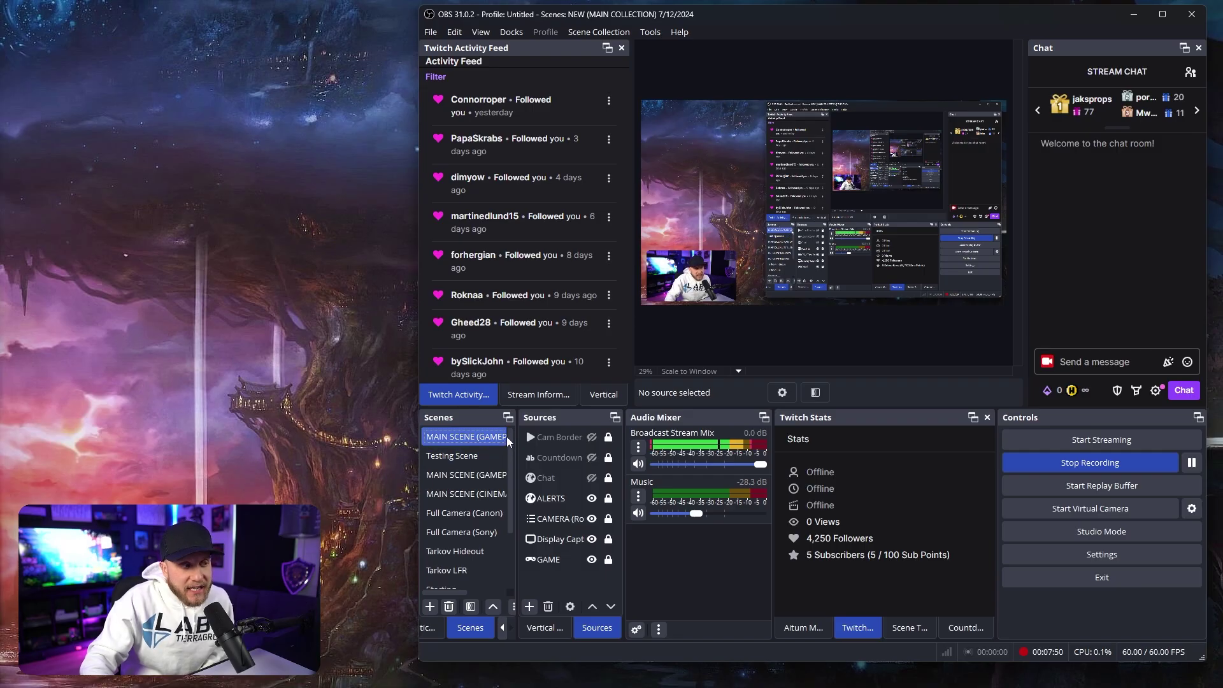
pyautogui.rightClick(534, 573)
pyautogui.click(543, 562)
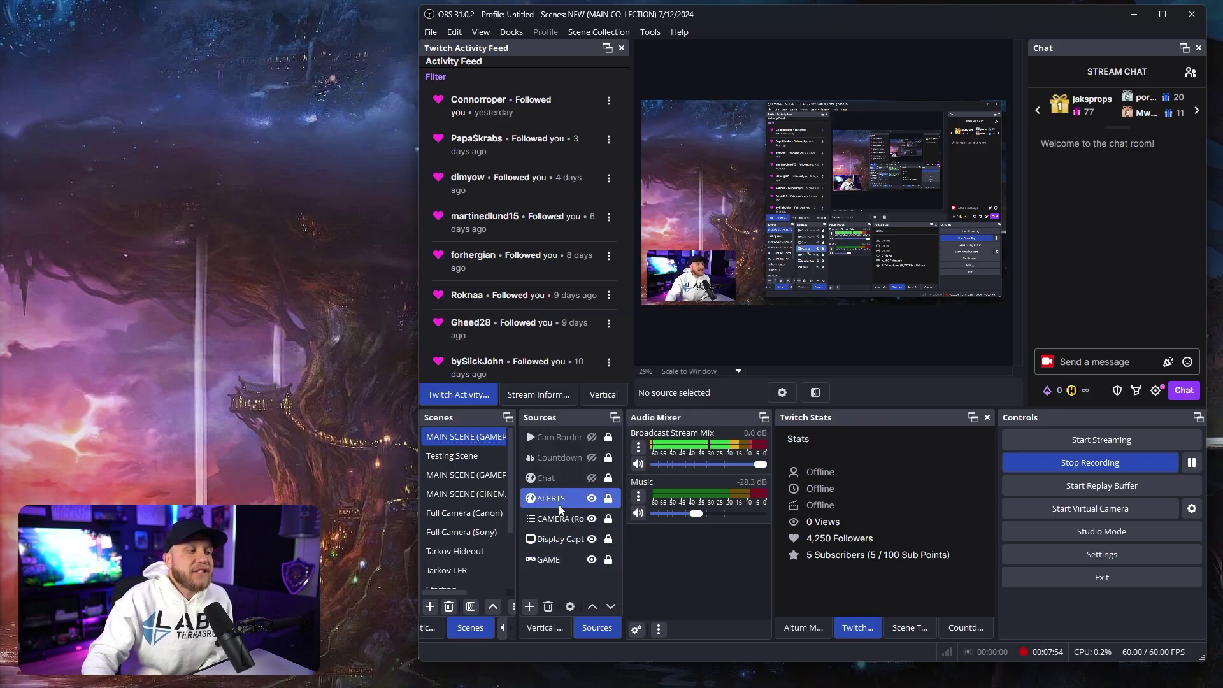
# Compare the CAMERA (Rounded) scene in the scene list with the matching scene source nested in the main scene
pyautogui.moveTo(510, 507); pyautogui.dragTo(507, 557)
pyautogui.click(476, 571)
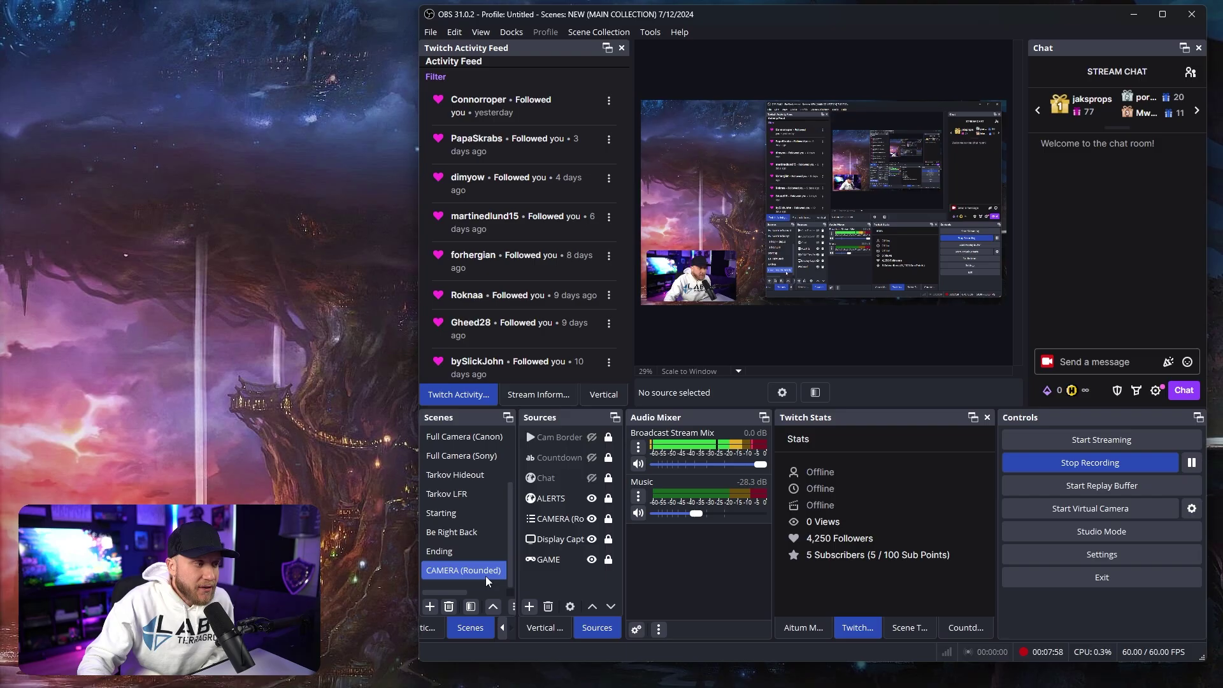
pyautogui.click(468, 513)
pyautogui.click(483, 573)
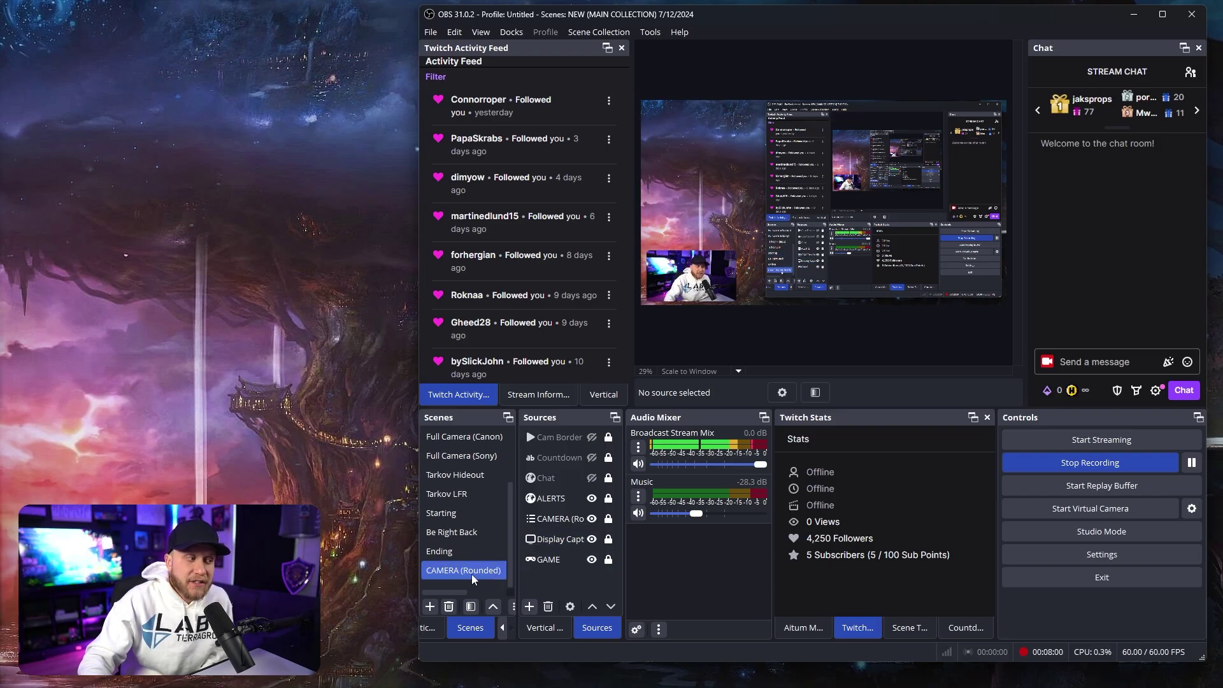
pyautogui.click(557, 520)
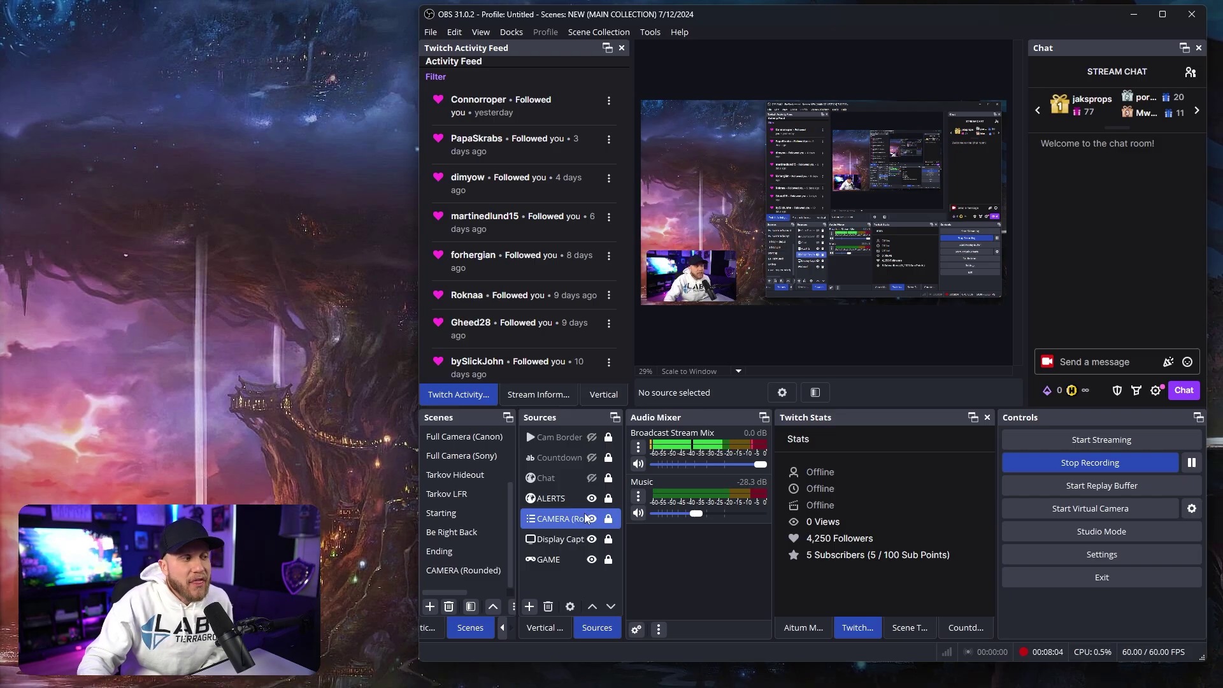
pyautogui.keyDown('ctrl'); pyautogui.click(565, 527); pyautogui.keyUp('ctrl')
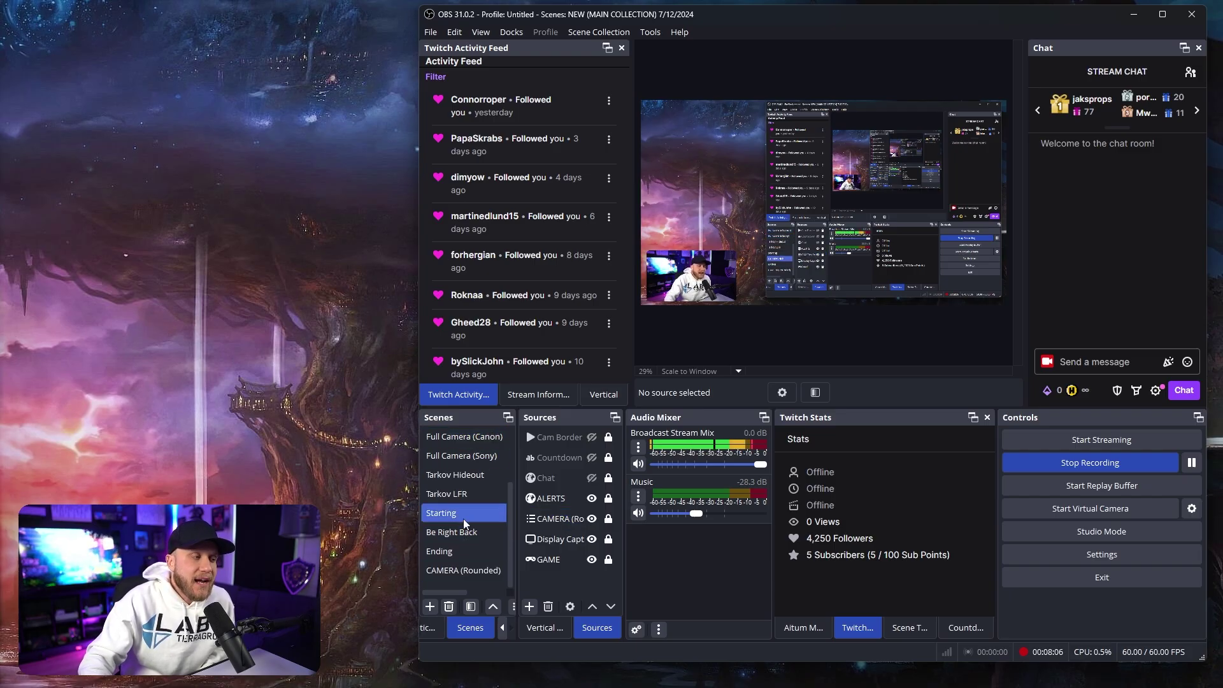
pyautogui.click(558, 521)
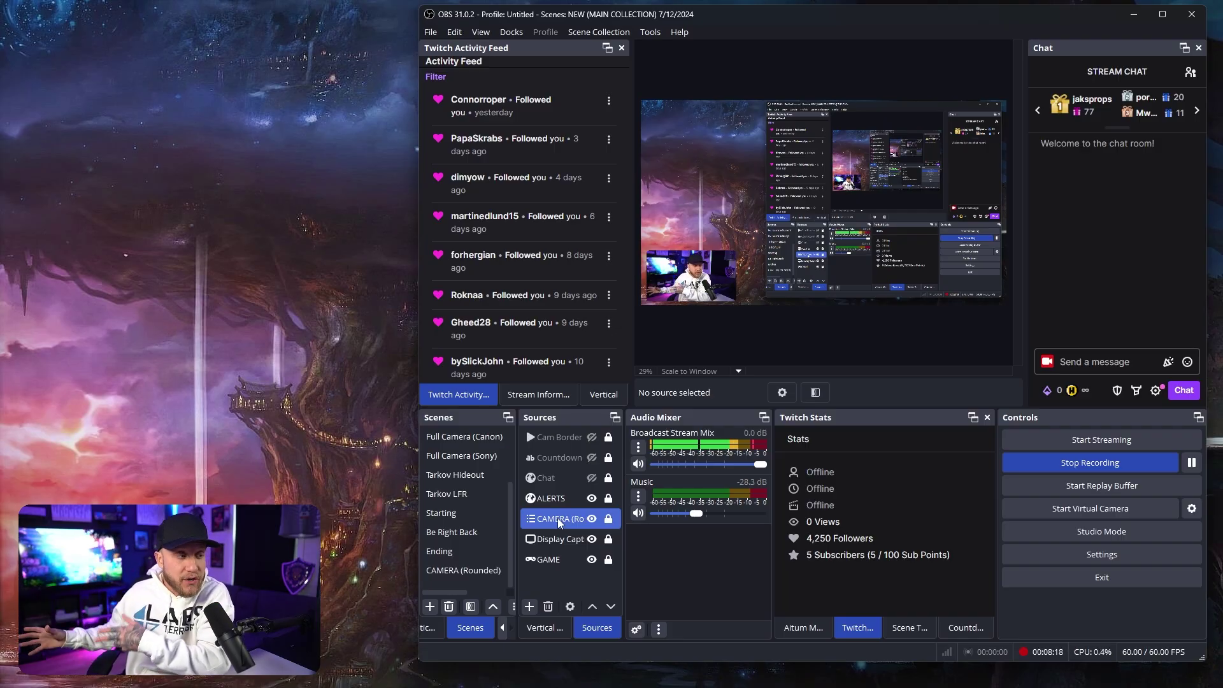
# Check the available source types and switch back to the Testing Scene
pyautogui.click(533, 604)
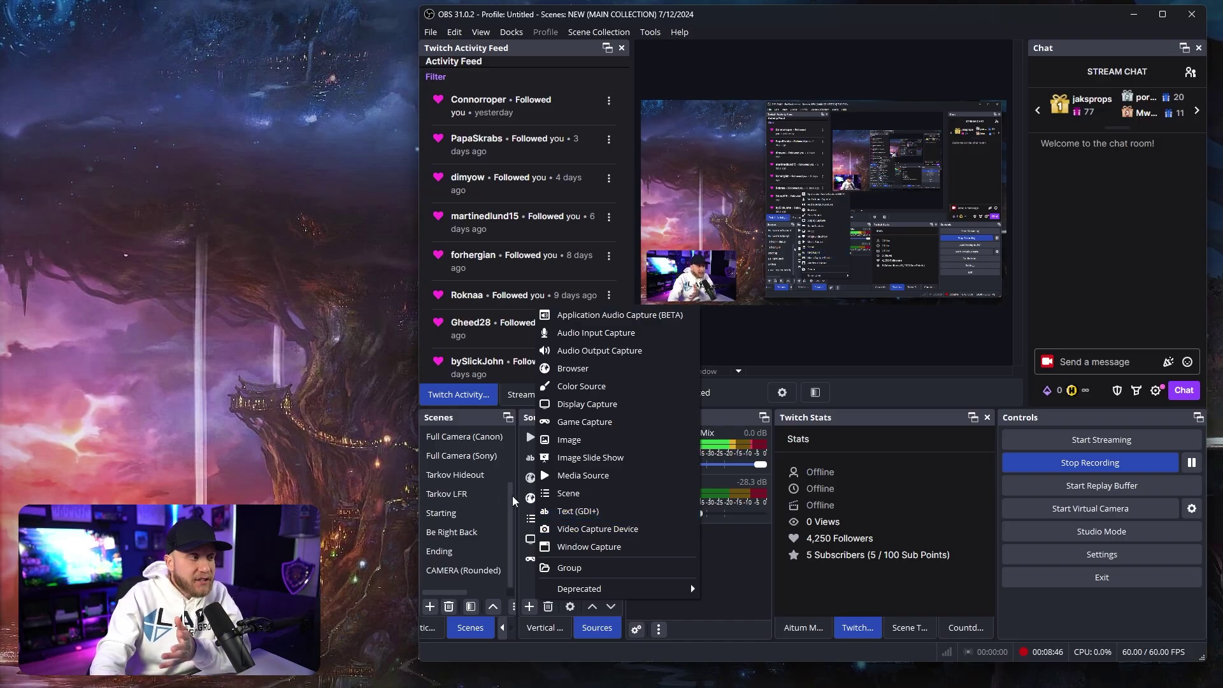
pyautogui.moveTo(512, 496); pyautogui.dragTo(507, 439)
pyautogui.click(485, 513)
pyautogui.click(484, 496)
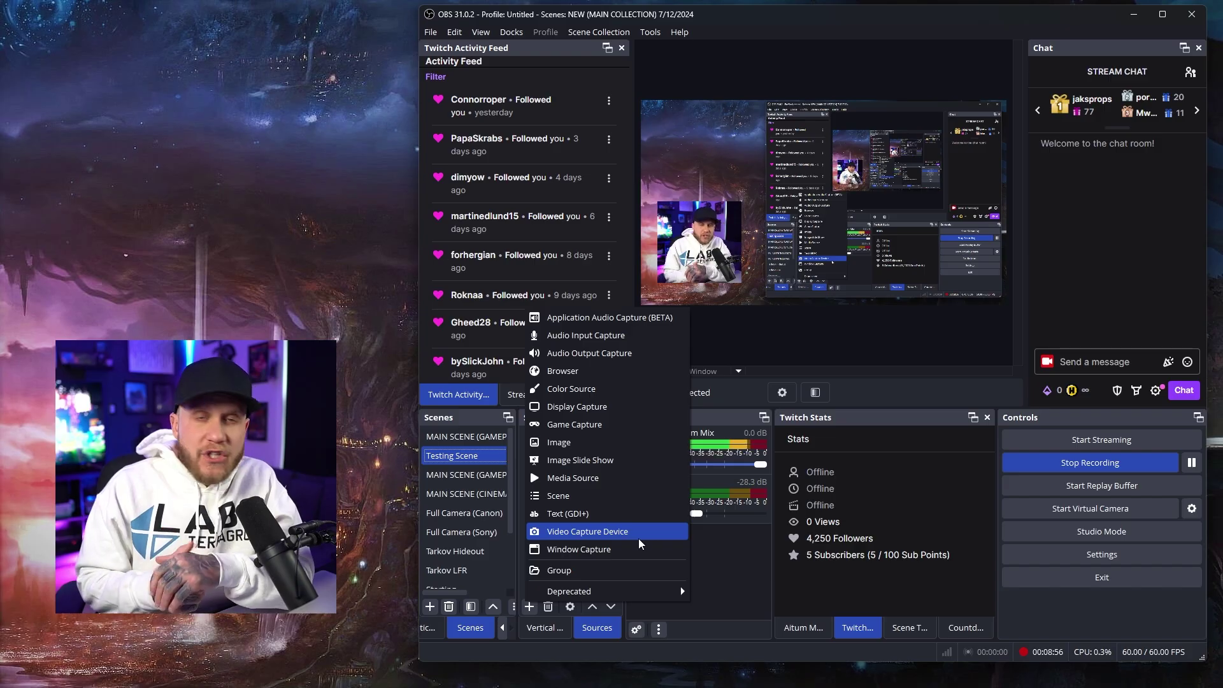
# Add a new Video Capture Device source to the Testing Scene and review its selectable devices without changing the device
pyautogui.click(638, 538)
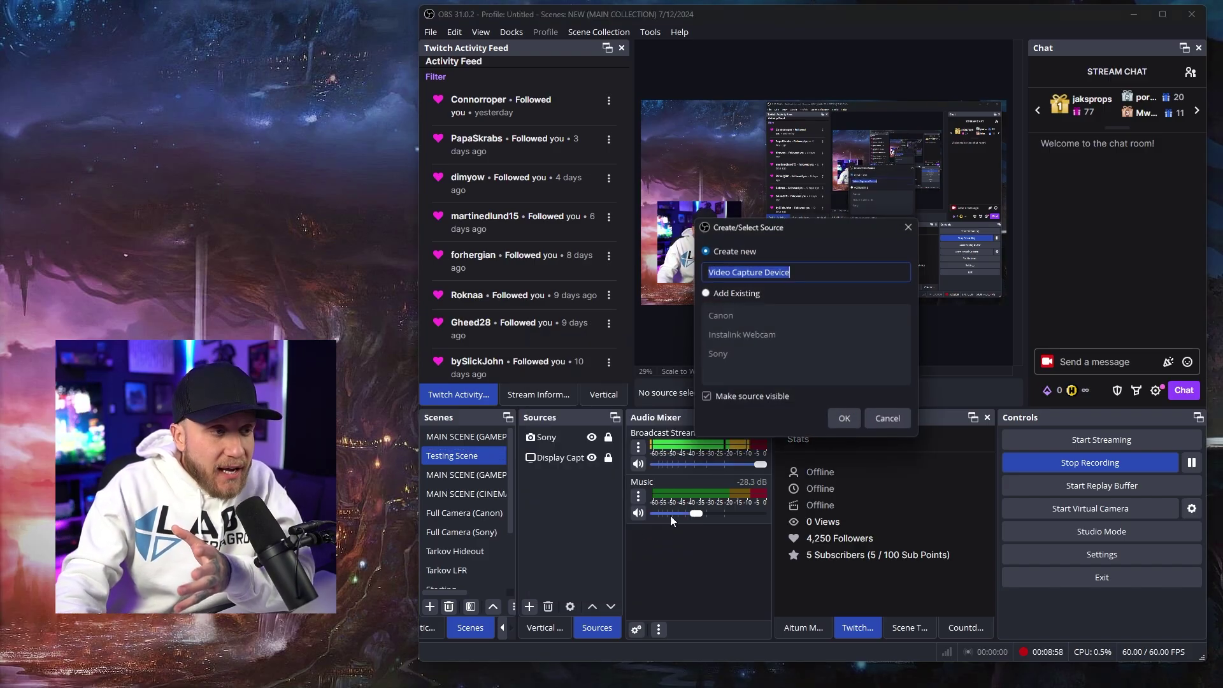
pyautogui.click(844, 419)
pyautogui.click(752, 345)
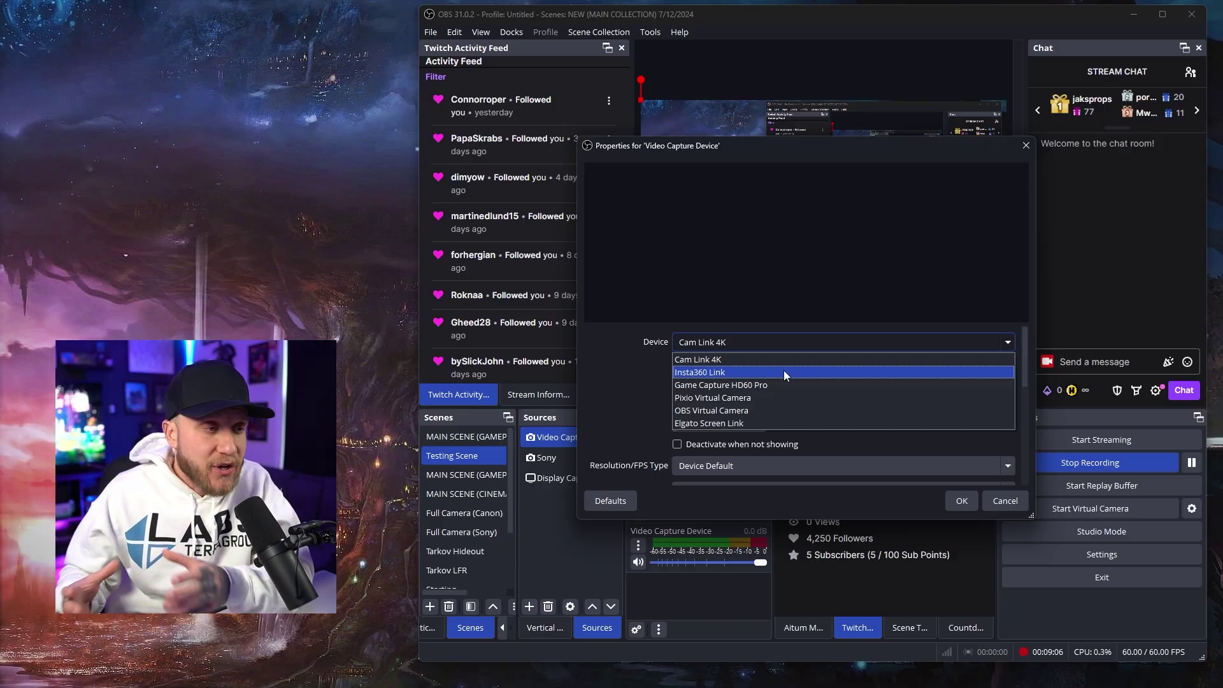
pyautogui.click(1009, 503)
pyautogui.click(1009, 503)
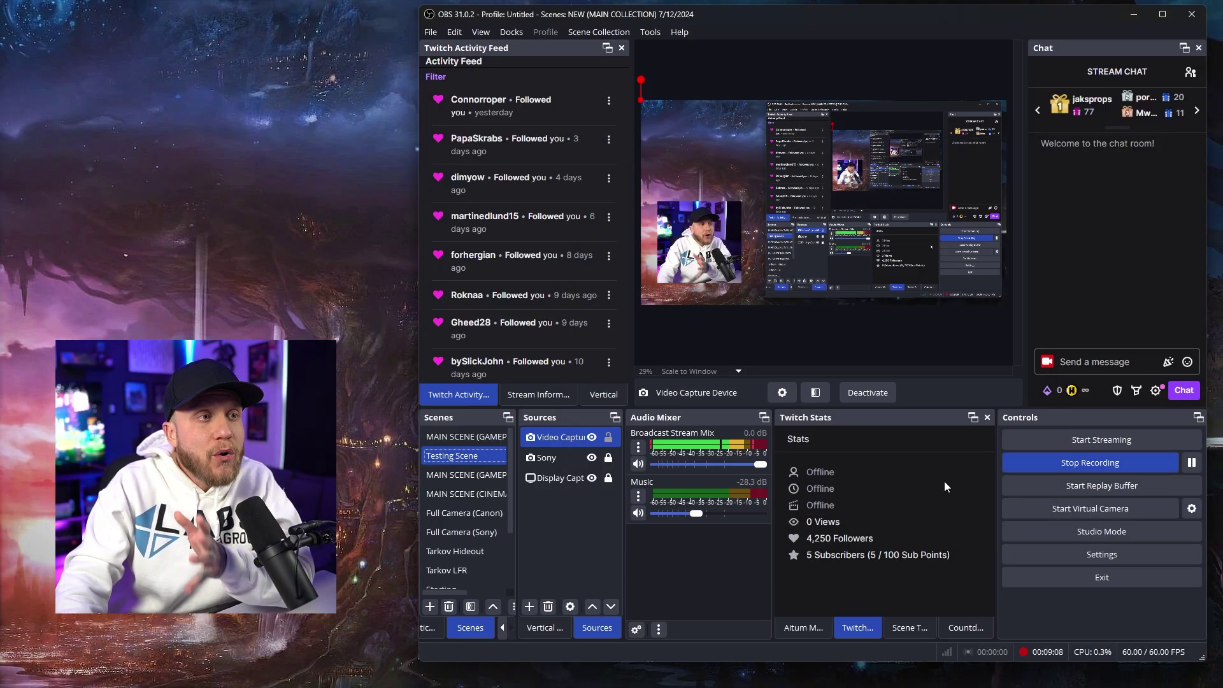
# Remove the Video Capture Device source from the Testing Scene
pyautogui.rightClick(564, 437)
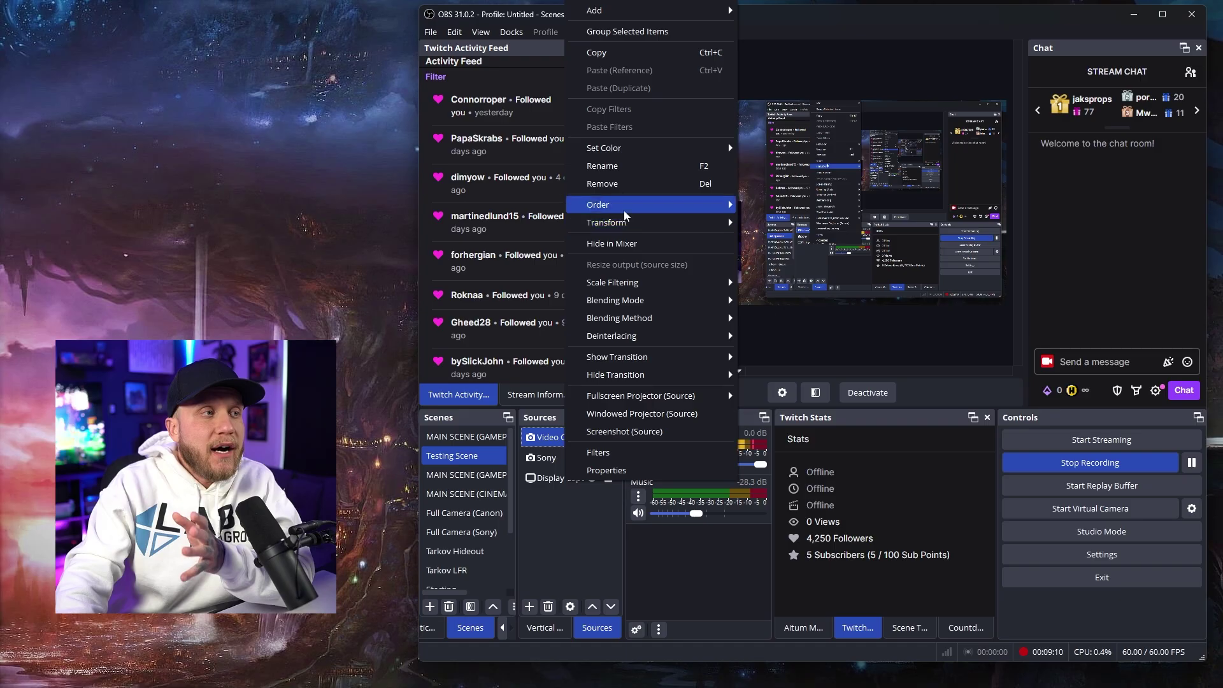
pyautogui.click(680, 183)
pyautogui.click(875, 352)
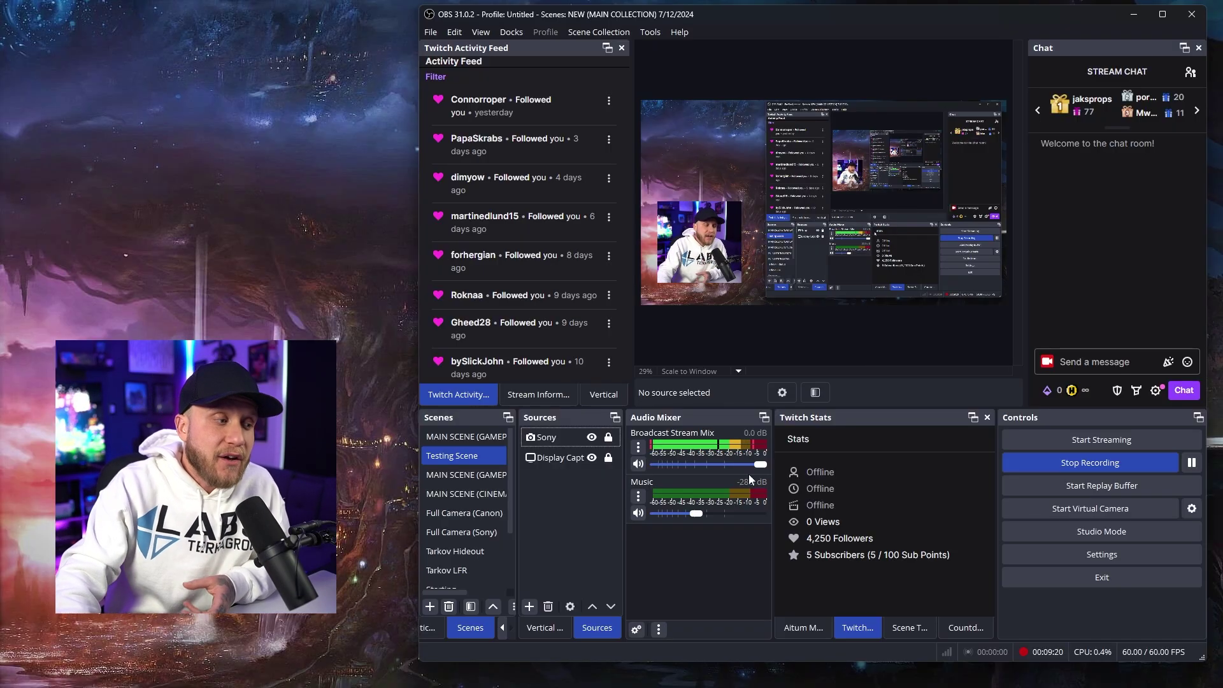
# Open the list of source types for adding a source to the Testing Scene
pyautogui.click(529, 606)
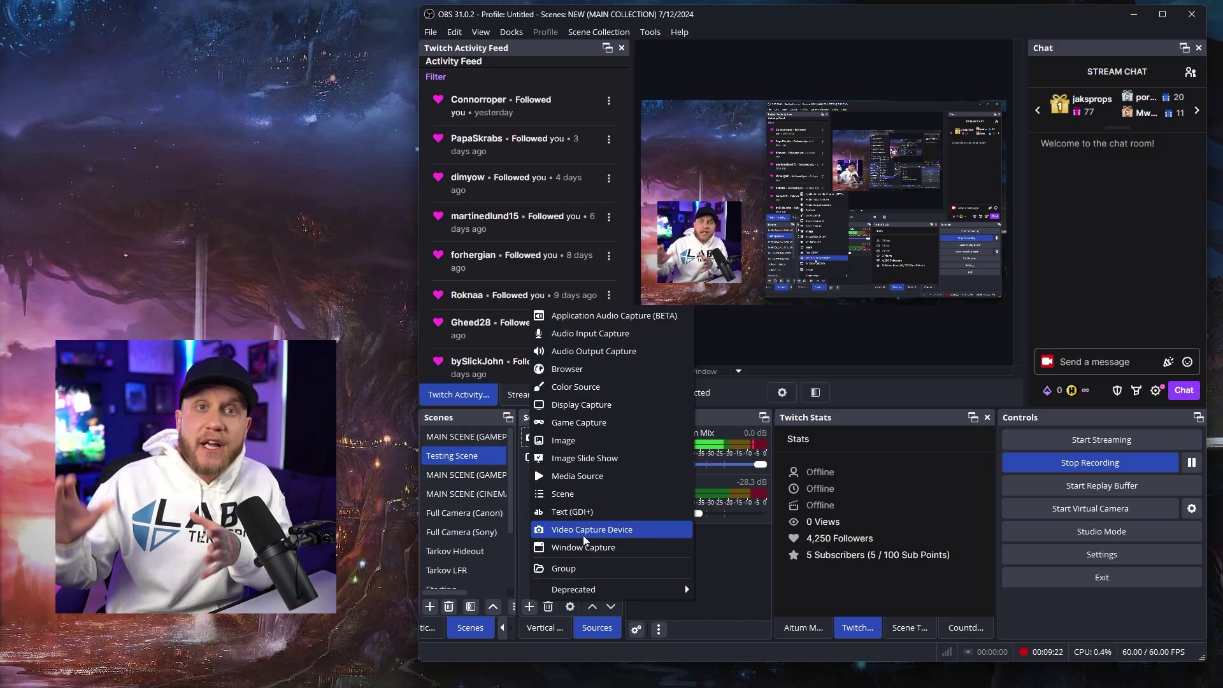